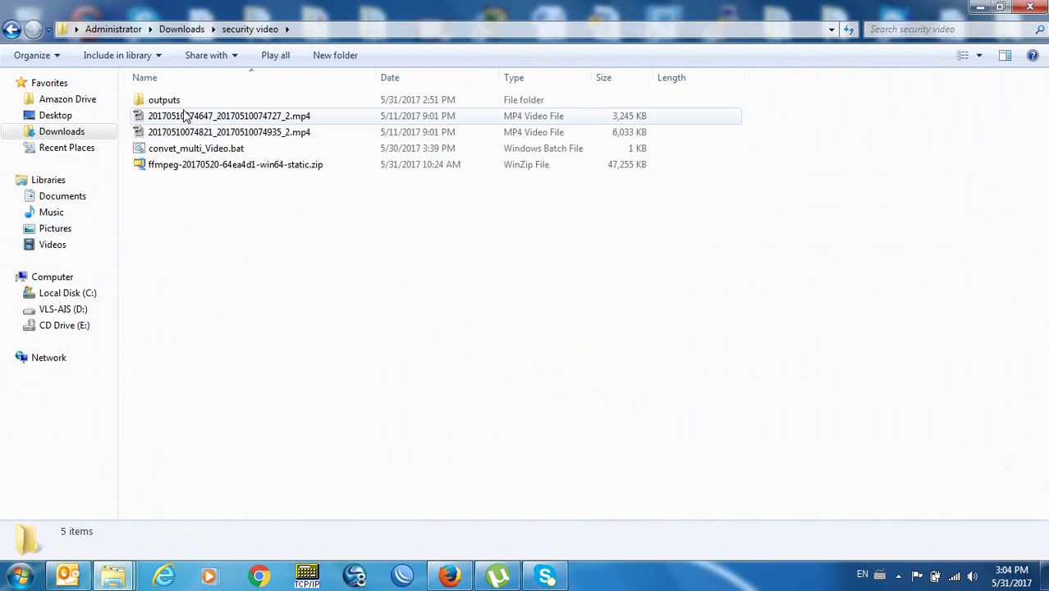
click(12, 28)
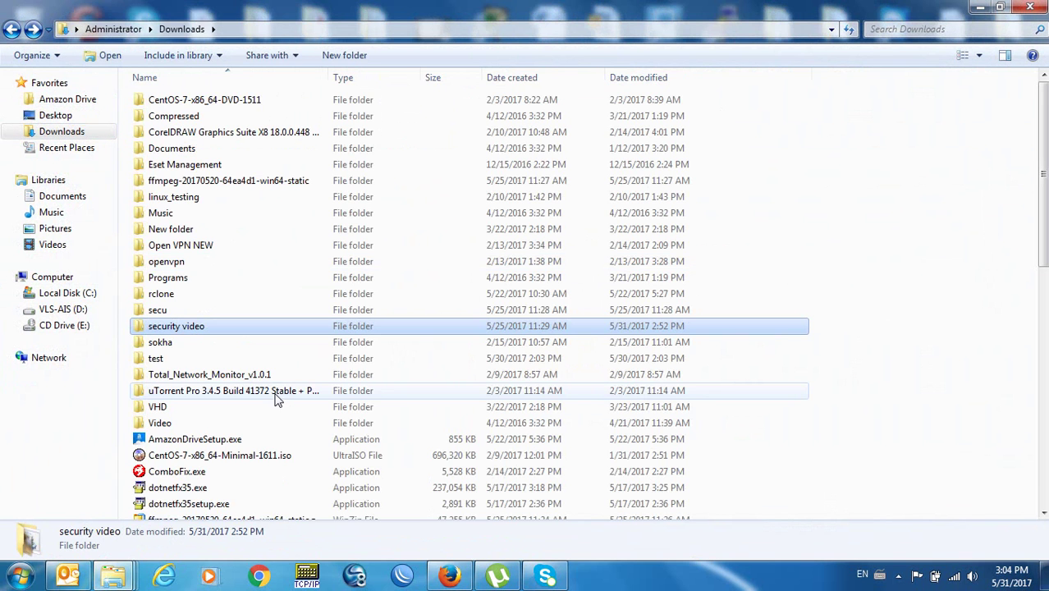
click(193, 246)
double_click(233, 183)
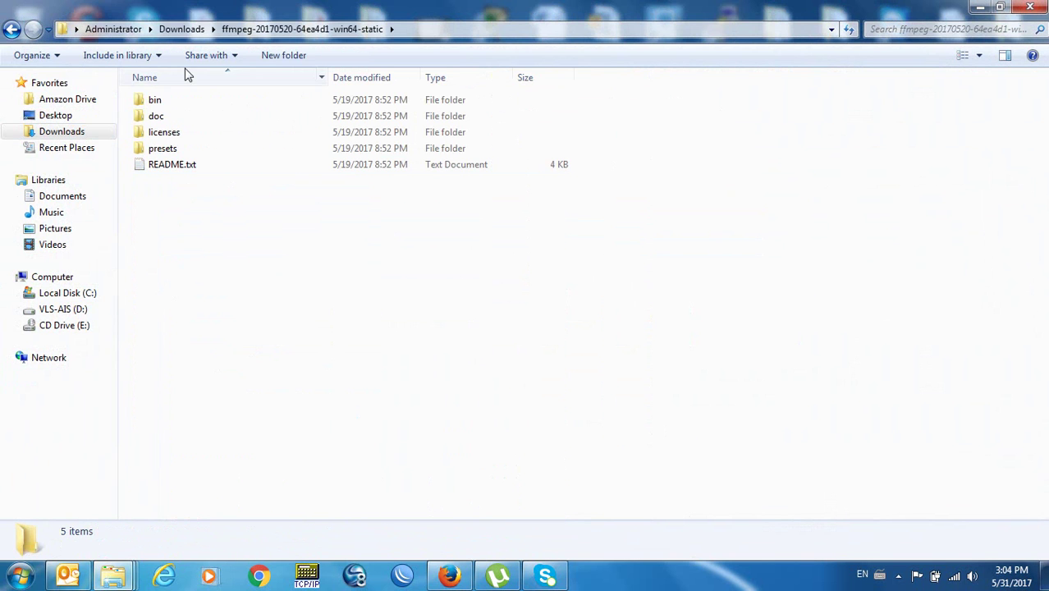
double_click(154, 100)
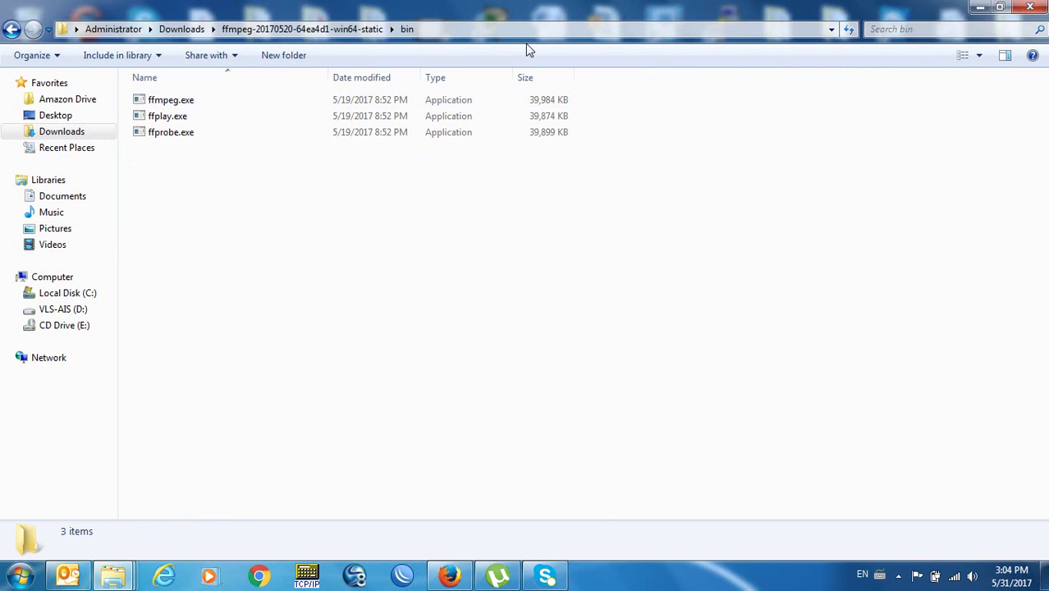
click(438, 27)
right_click(346, 30)
click(387, 81)
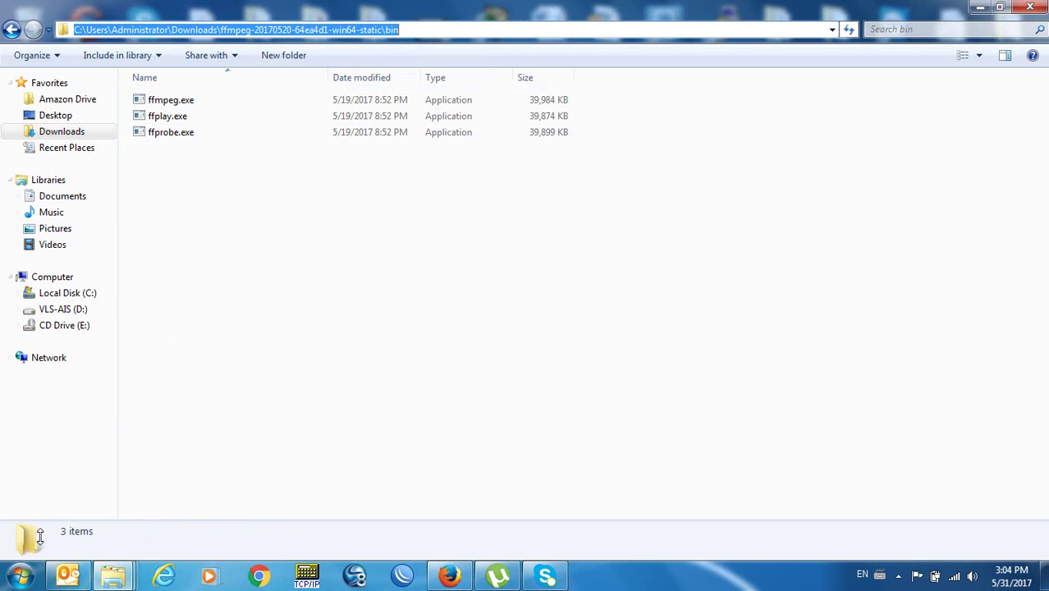
Search Windows for "env" and open the environment variables for the current account.
click(21, 574)
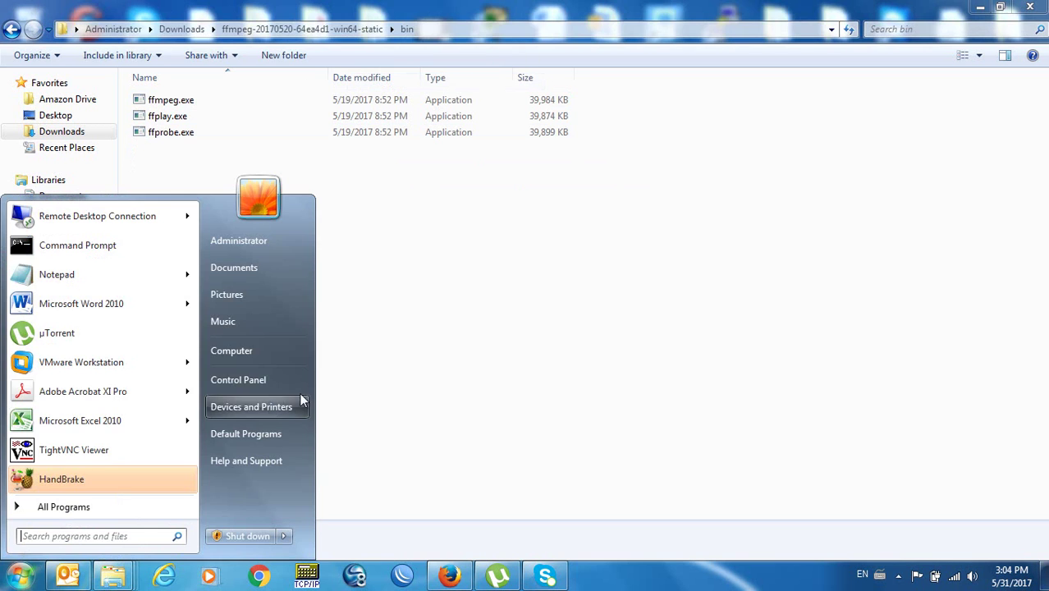
click(127, 535)
text(m)
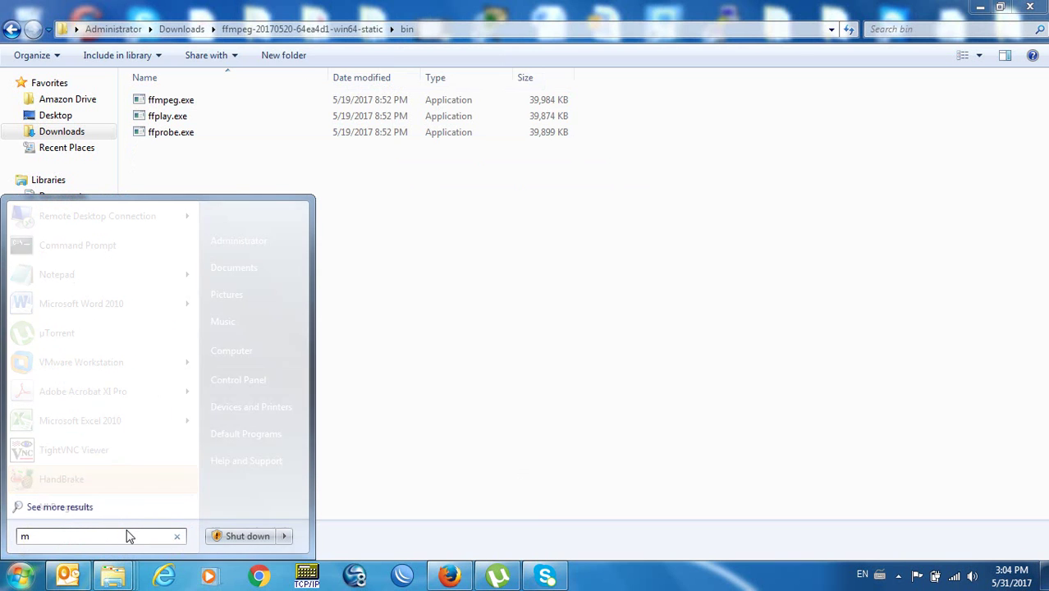
key(BackSpace)
text(e)
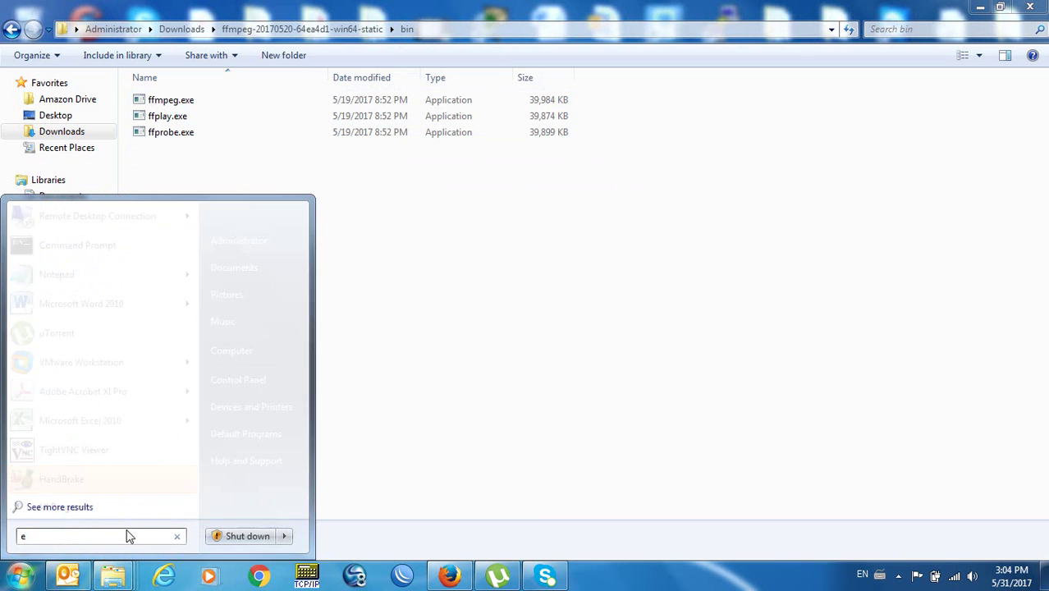
text(nvi)
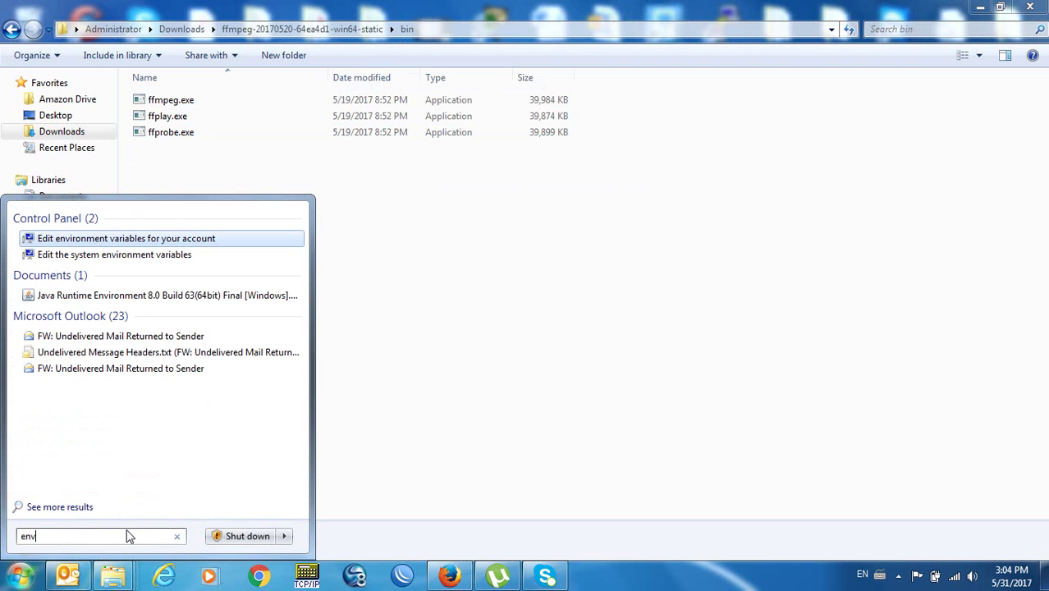
click(147, 239)
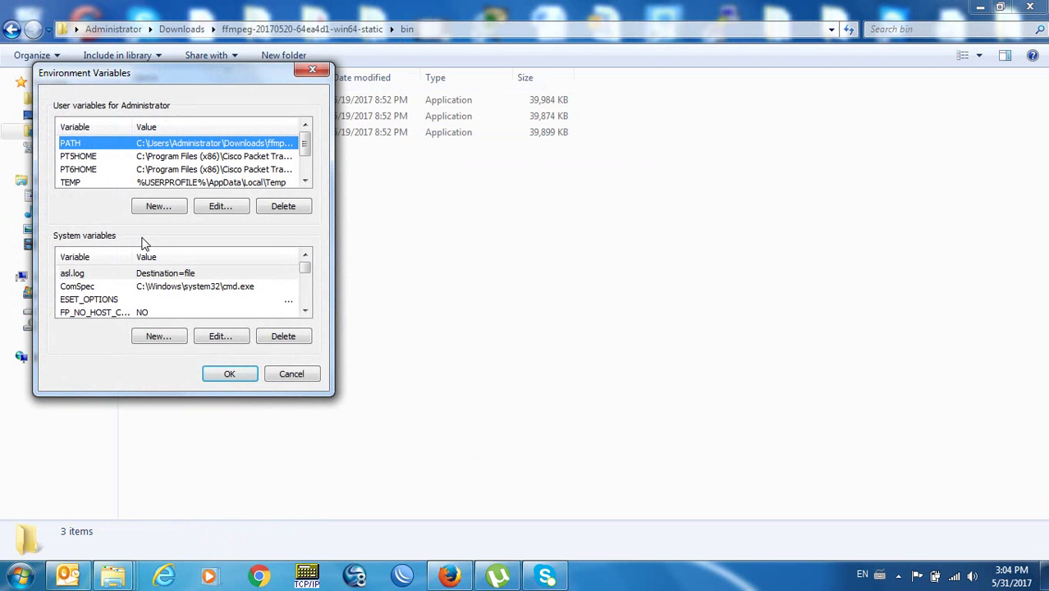
Inspect the name and value of the PATH user variable, then close the environment variables without changing anything.
click(230, 206)
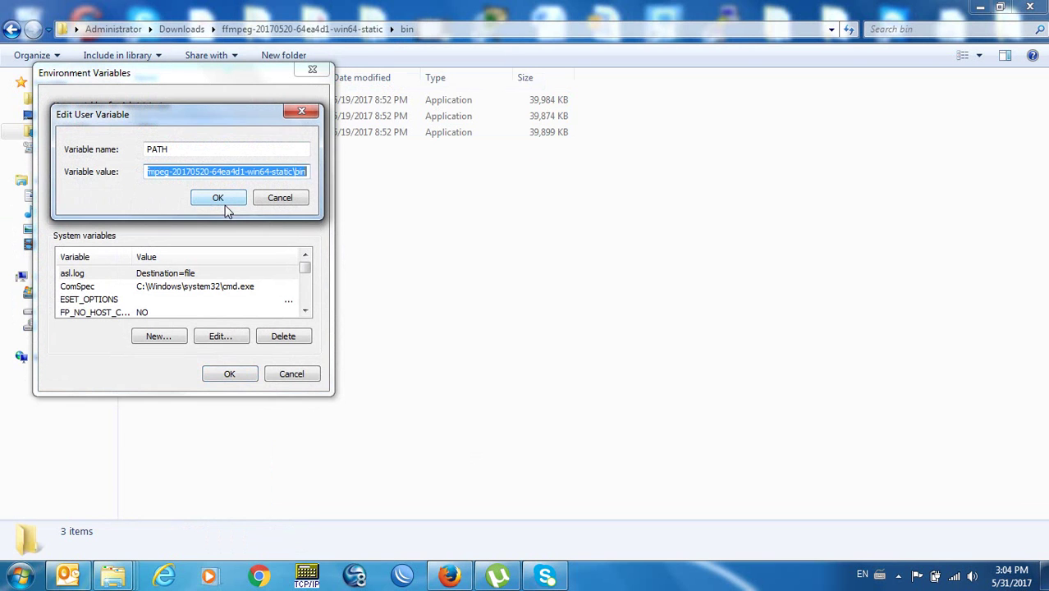
click(183, 148)
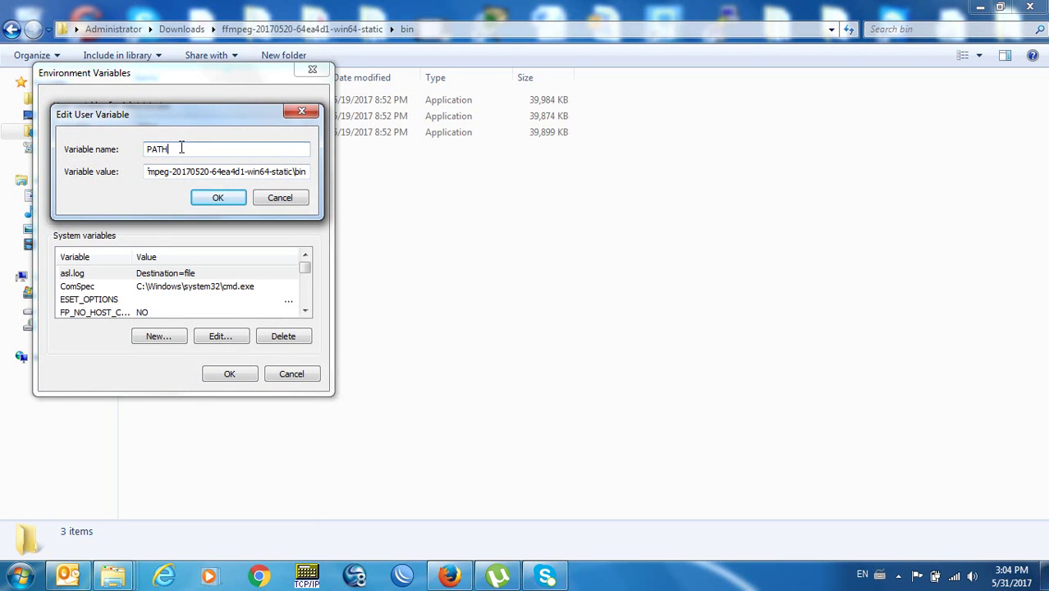
drag(180, 148, 131, 153)
drag(189, 170, 314, 179)
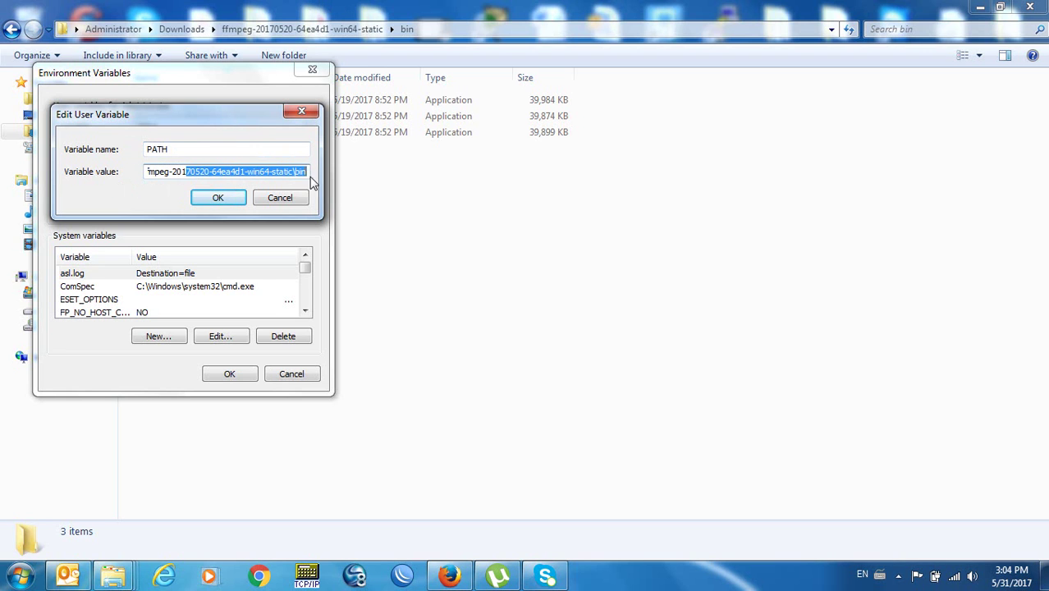
click(285, 201)
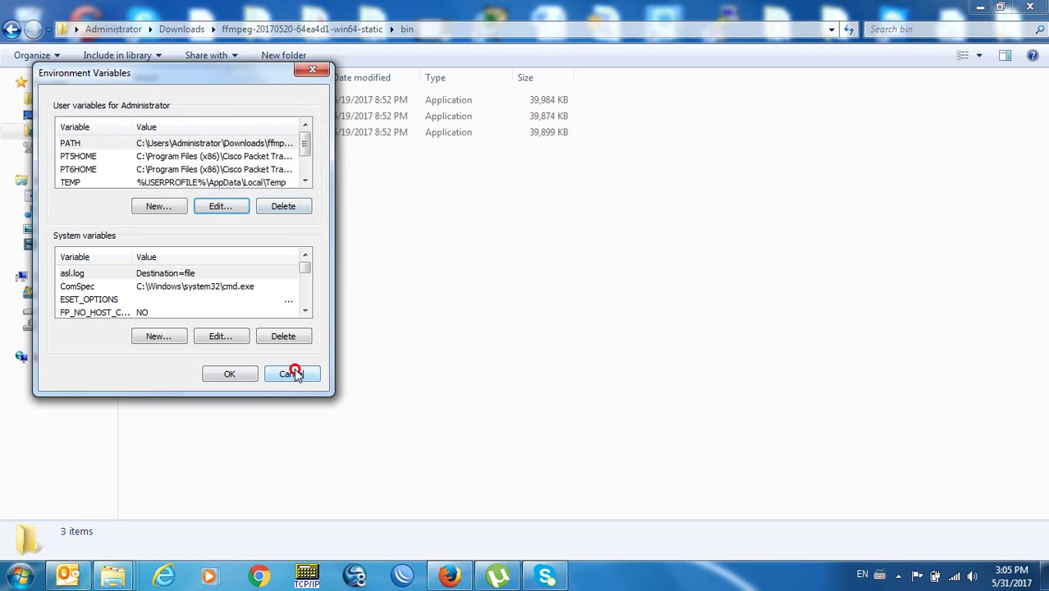
click(293, 374)
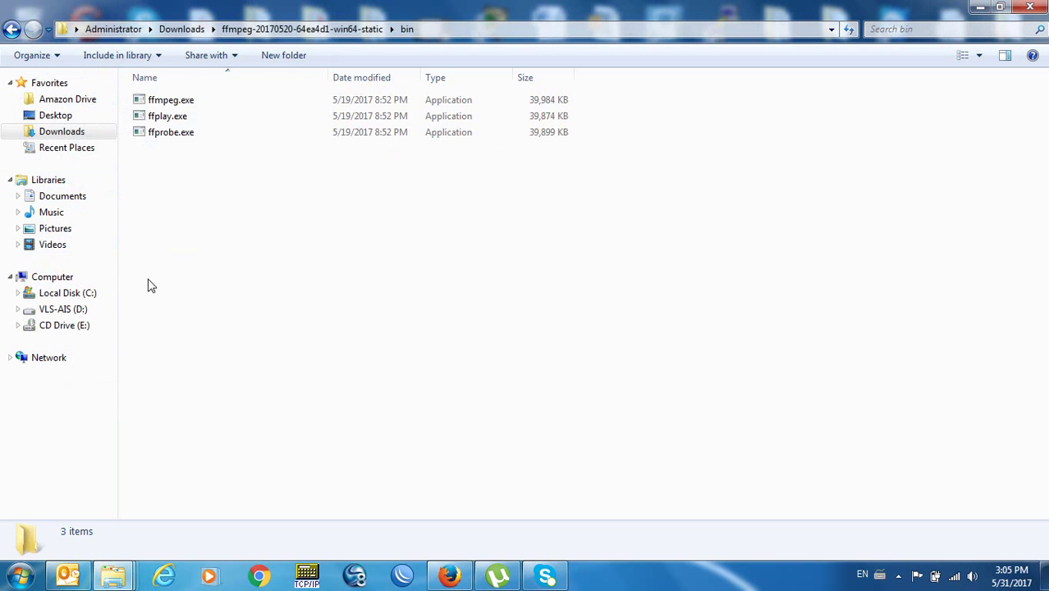
Open the security video folder in Downloads and look over its two MP4 source files.
click(66, 132)
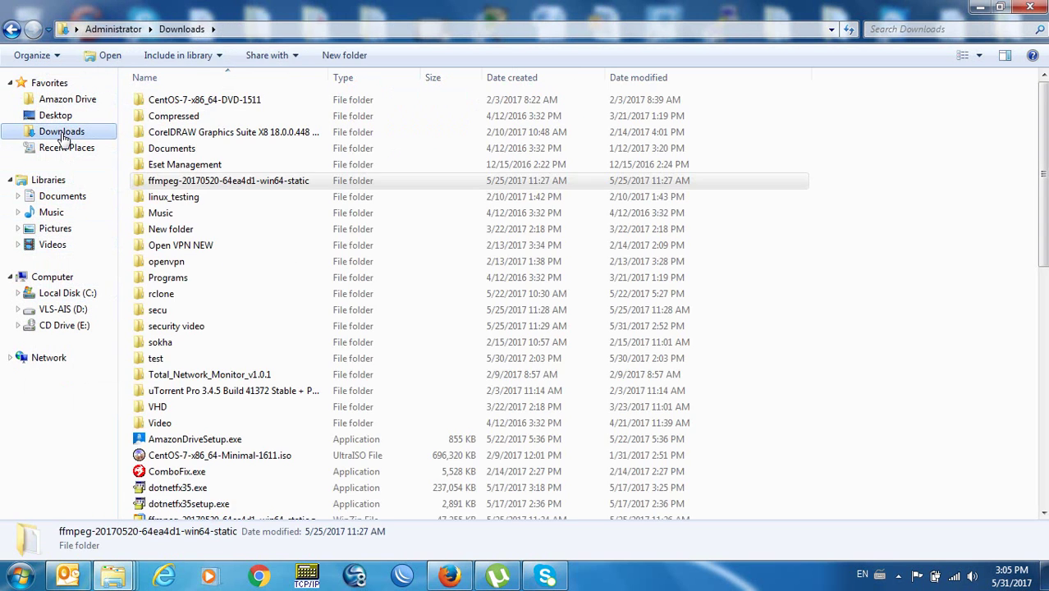
click(184, 245)
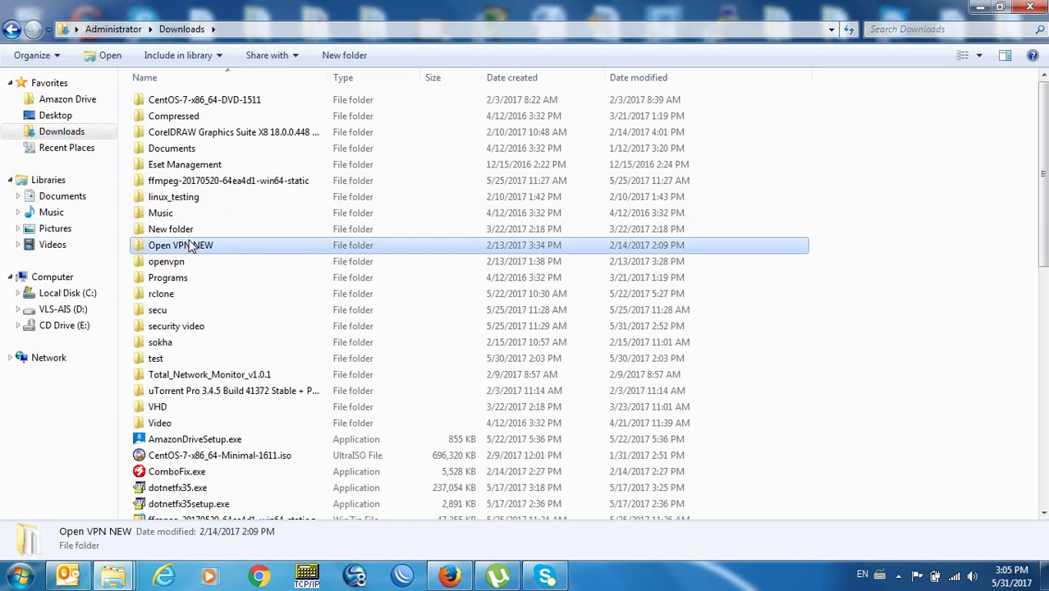
key(r)
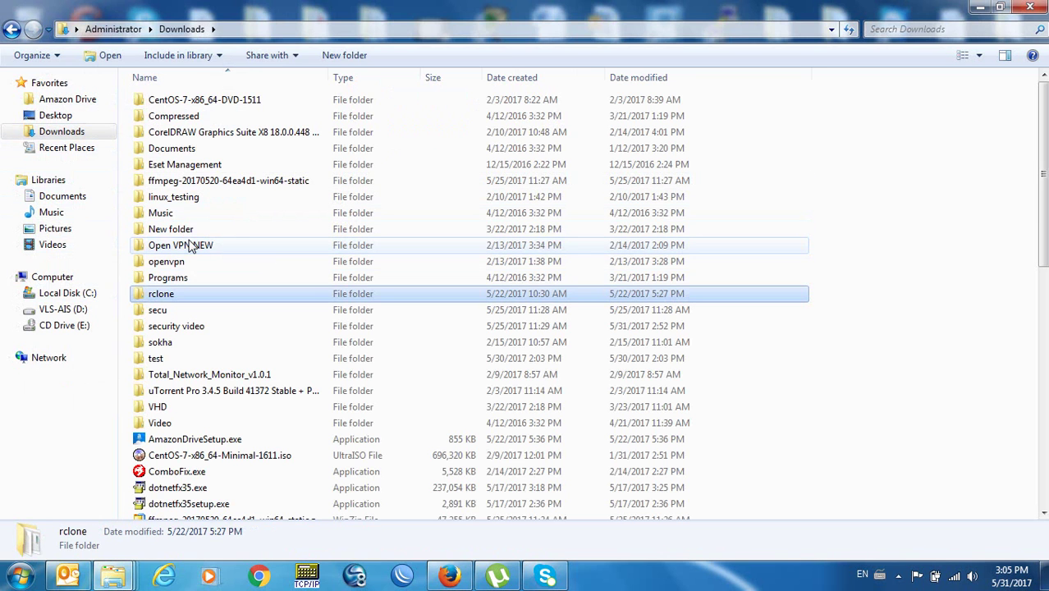
click(186, 328)
double_click(186, 332)
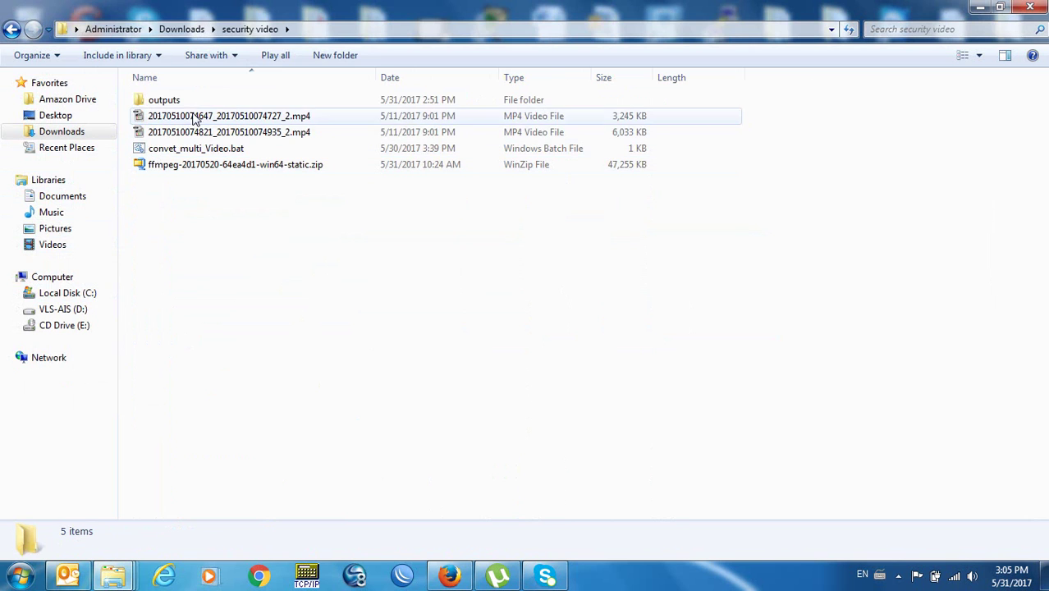
click(250, 116)
click(277, 135)
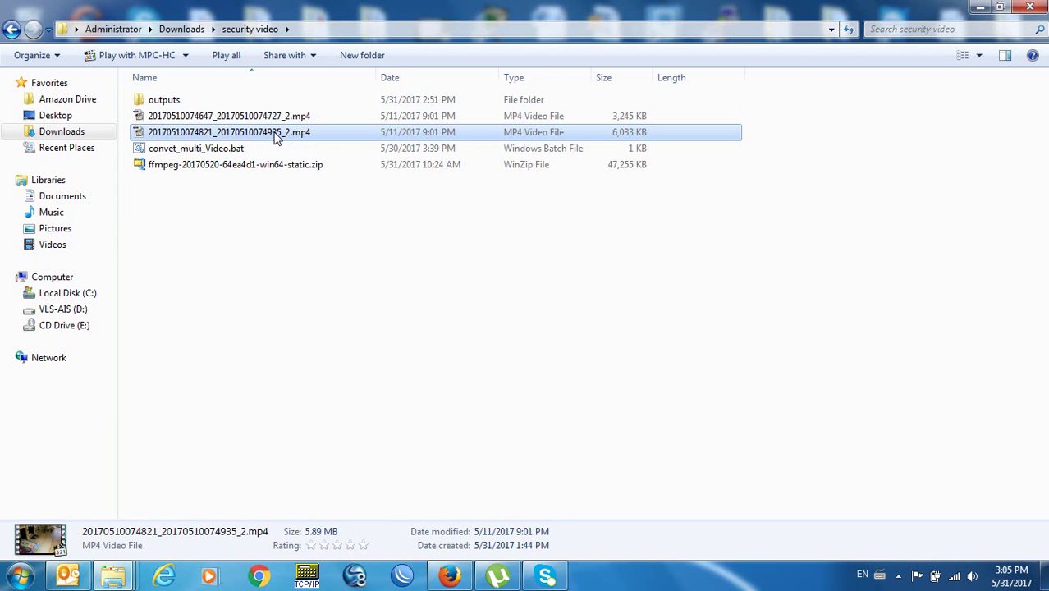
Open convet_multi_Video.bat for editing, review its ffmpeg conversion loop, and close it unchanged.
click(226, 151)
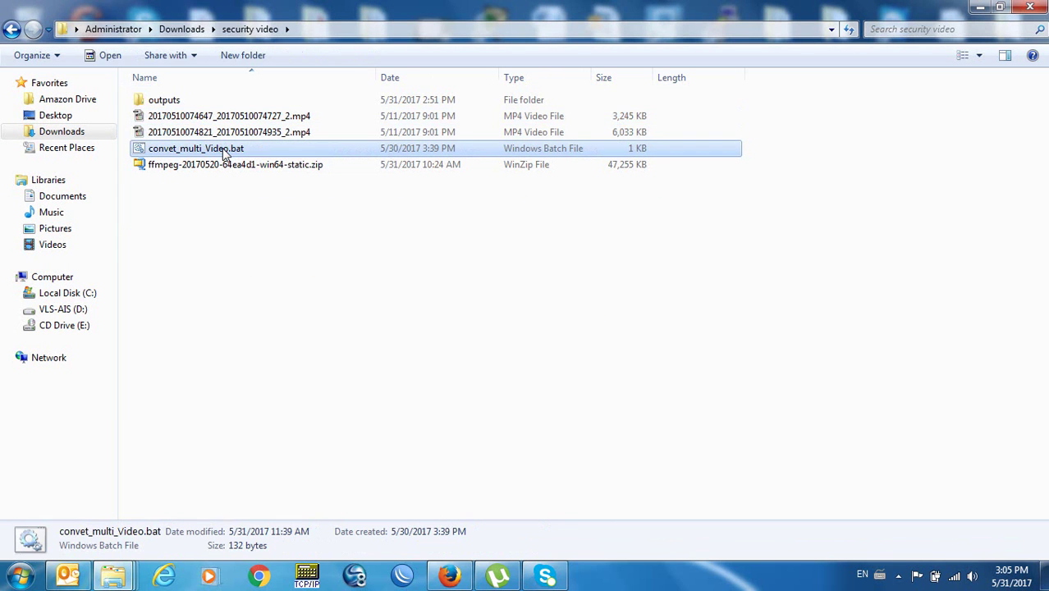
right_click(226, 152)
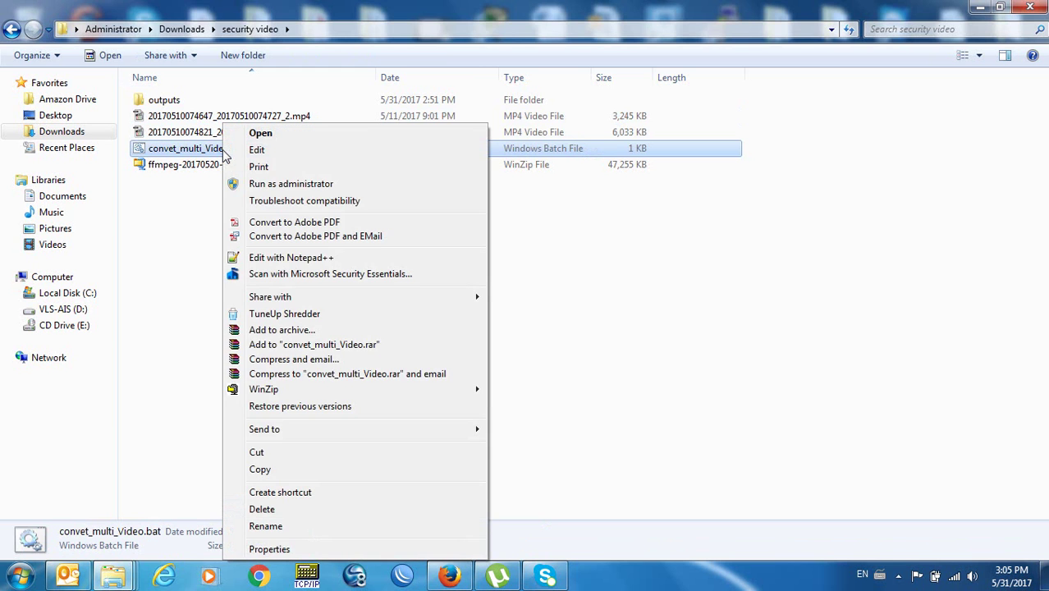
click(259, 156)
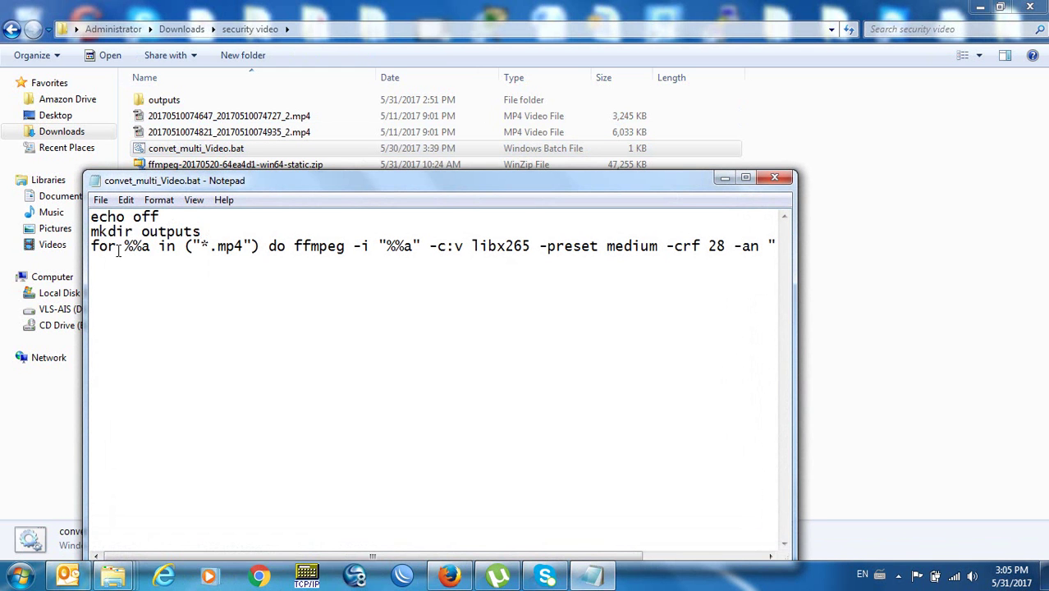
drag(104, 245, 164, 251)
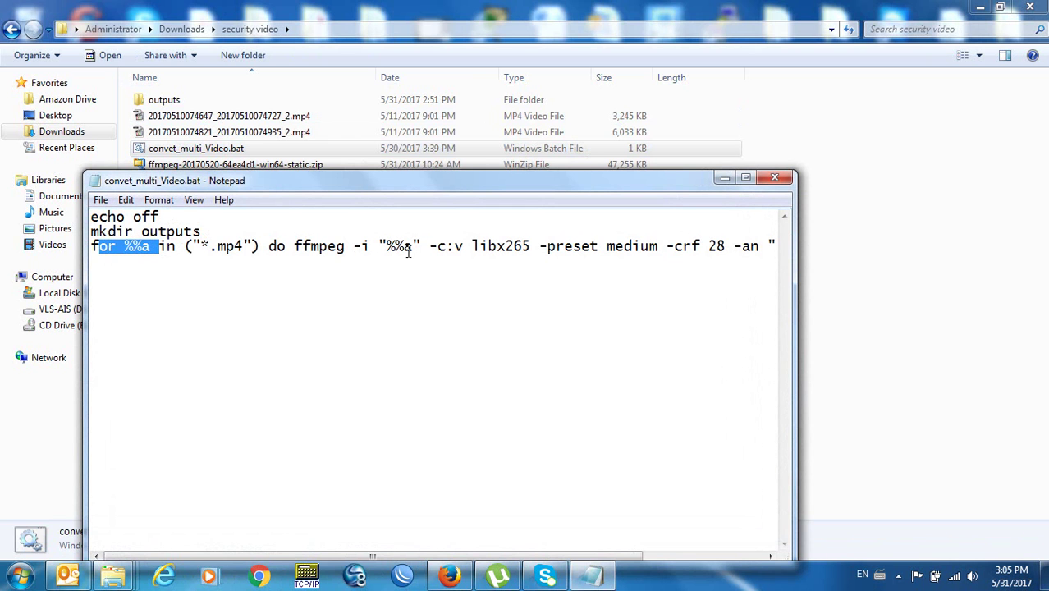
click(537, 232)
click(774, 177)
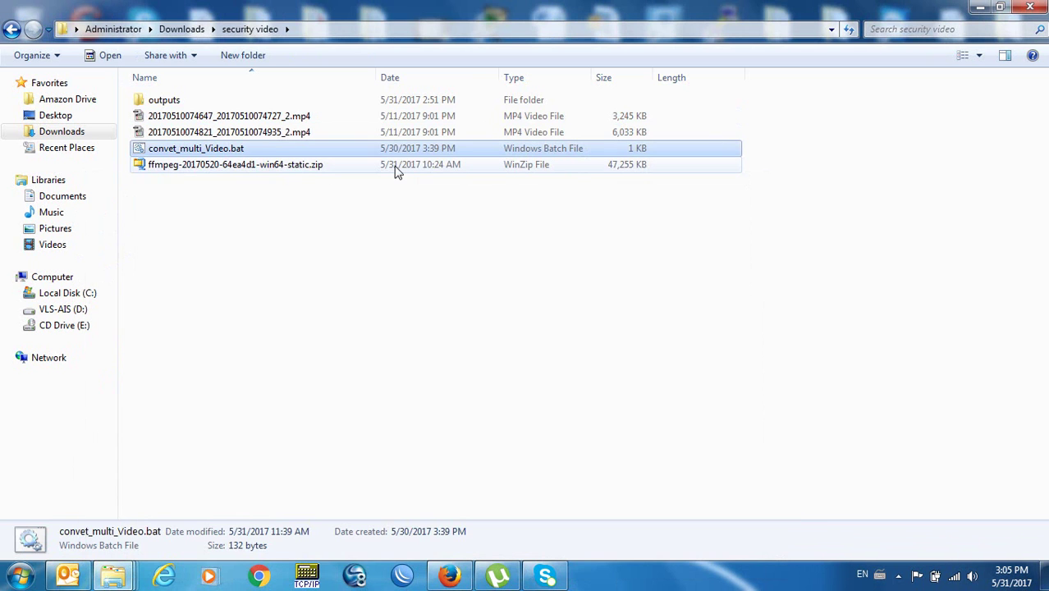
Run convet_multi_Video.bat to convert the MP4 files and check the outputs folder while it processes.
double_click(236, 151)
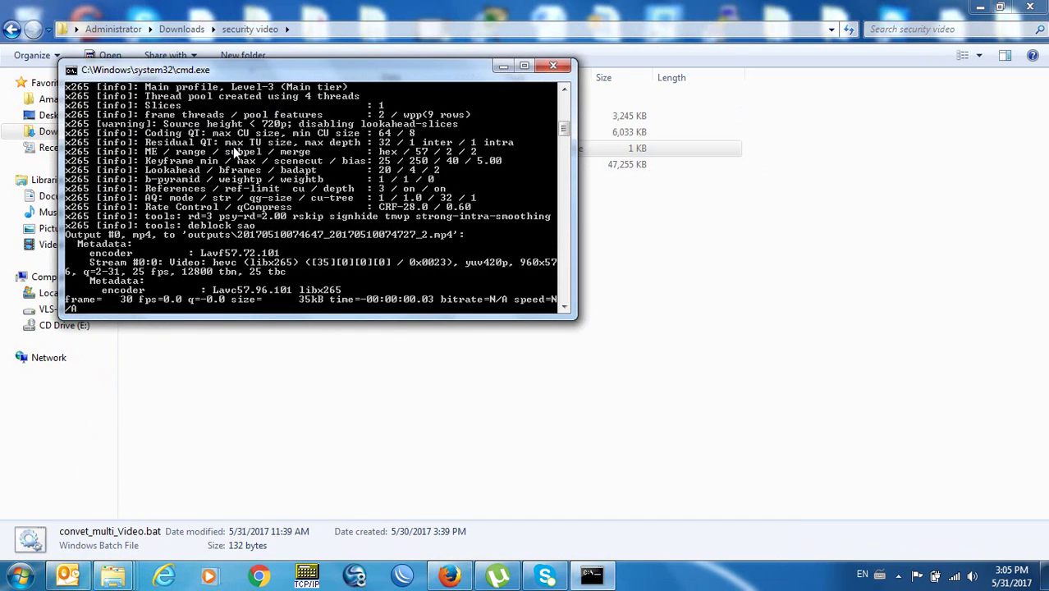
drag(359, 76, 526, 211)
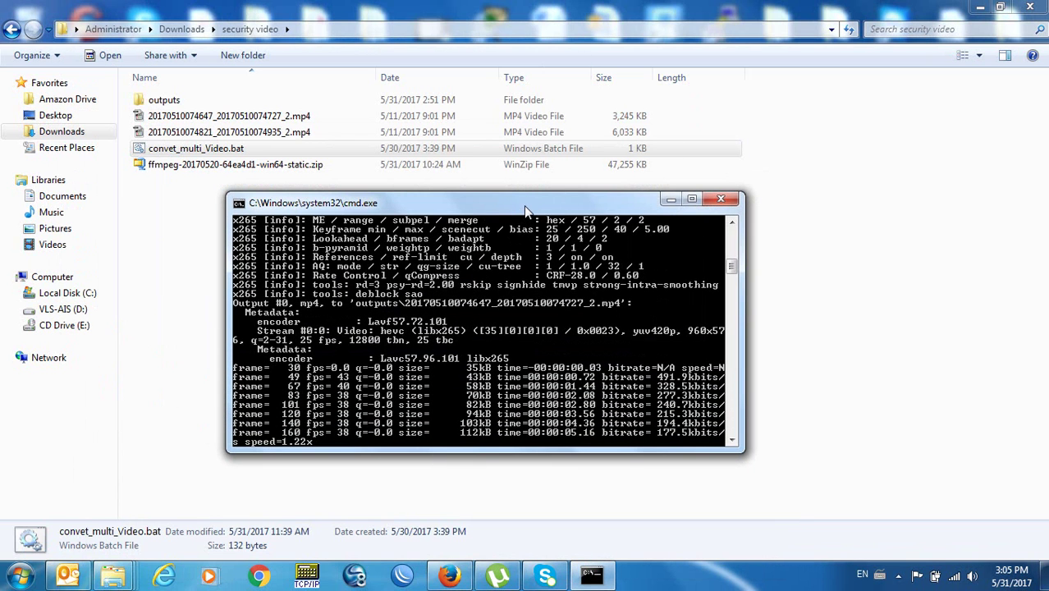
double_click(163, 99)
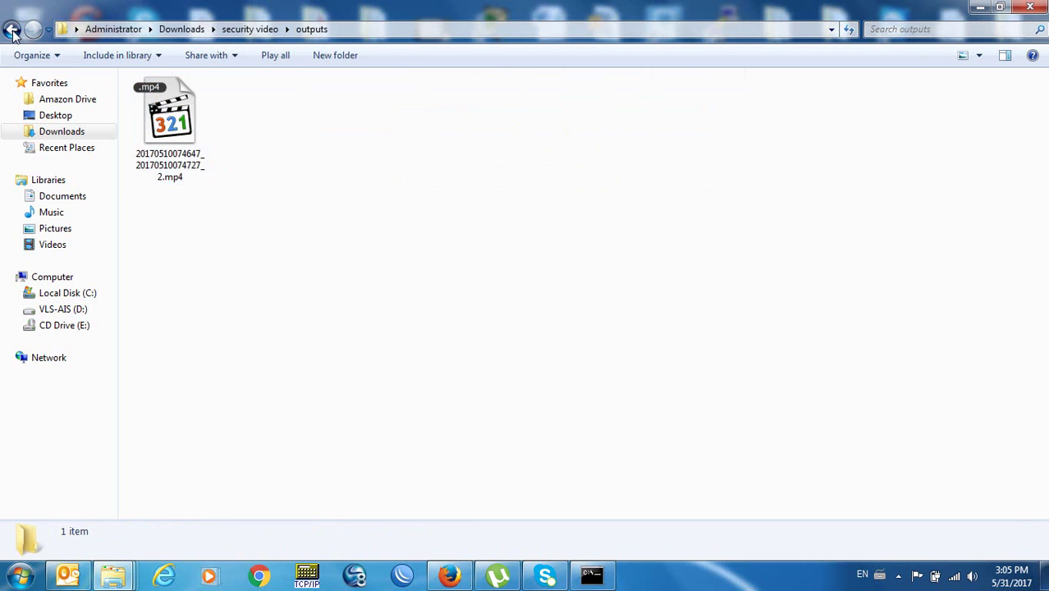
key(BackSpace)
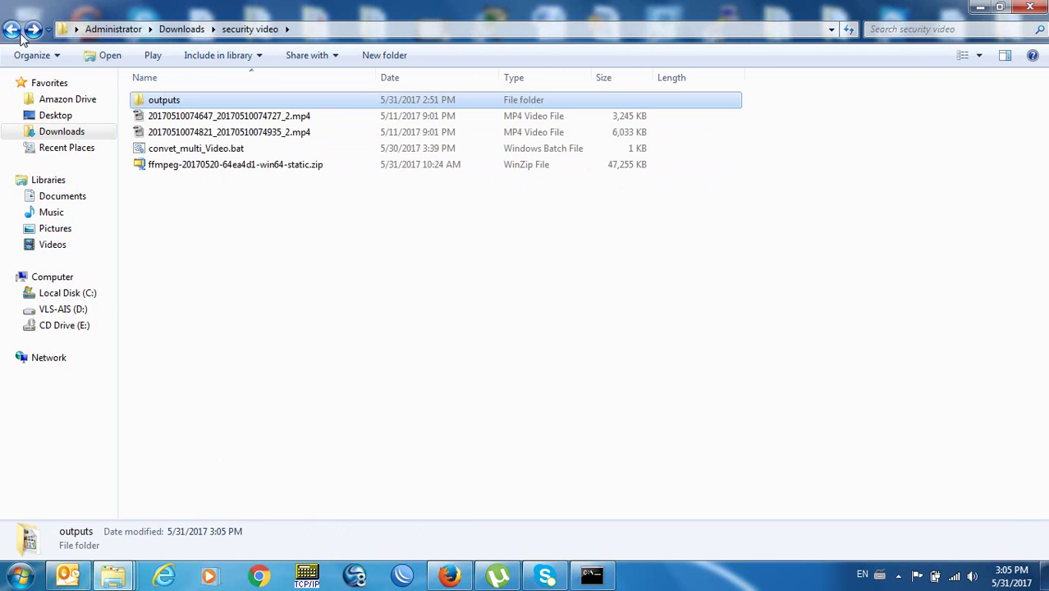
double_click(164, 102)
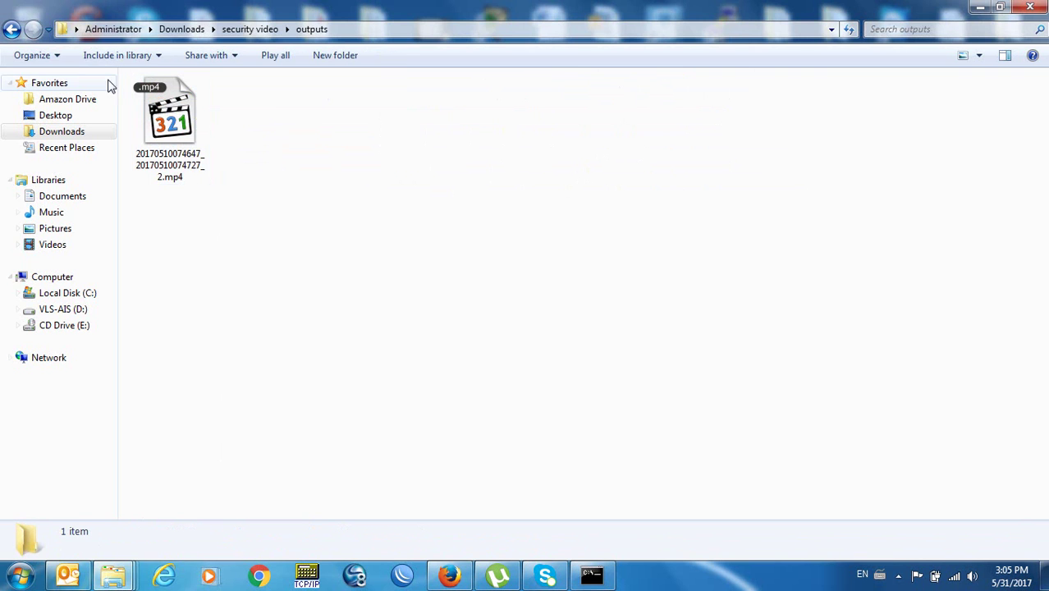
click(11, 31)
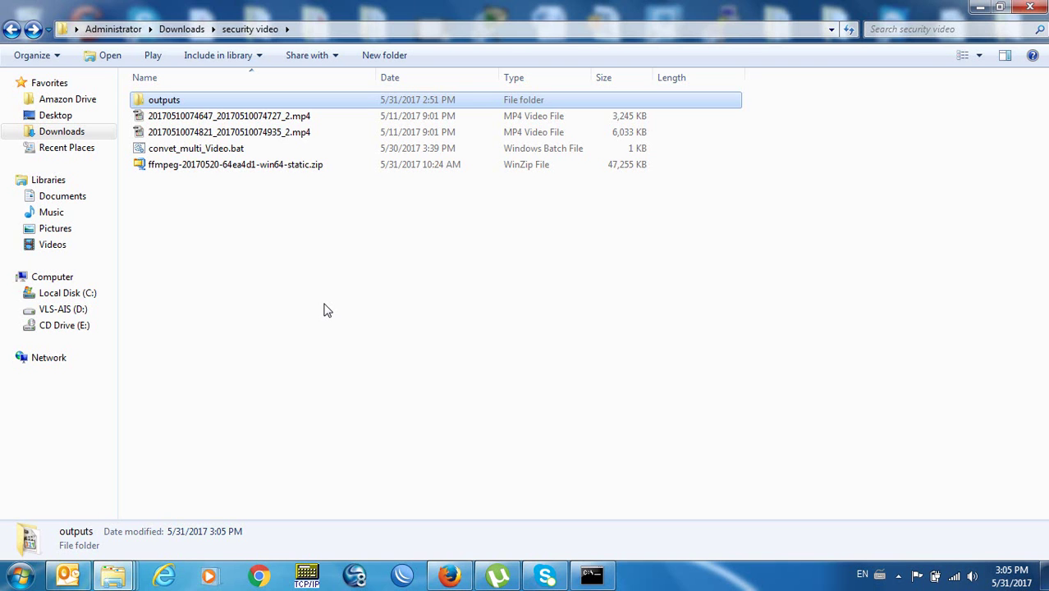
click(228, 118)
right_click(226, 123)
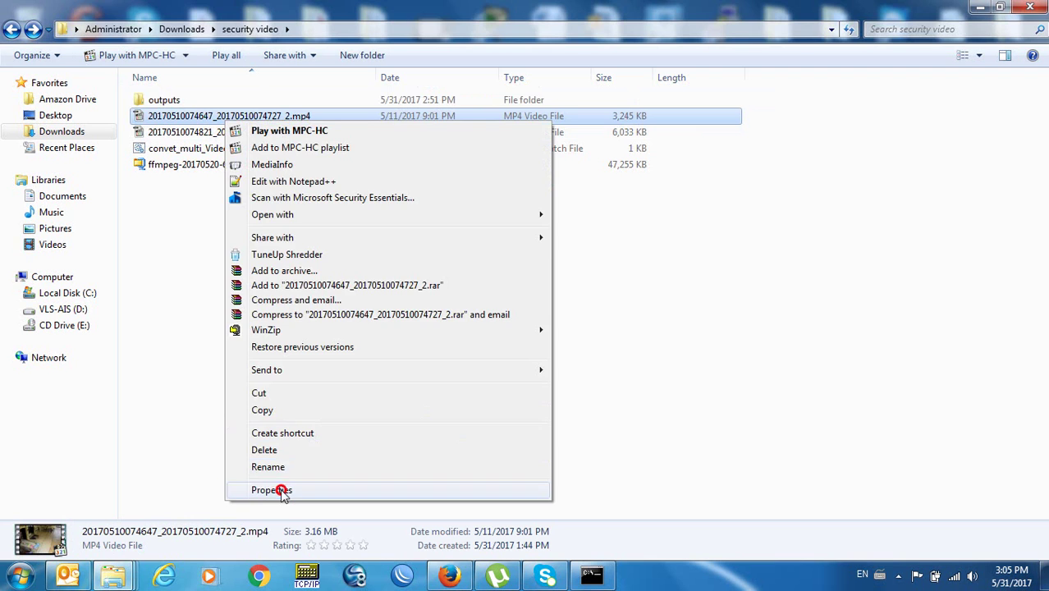
click(282, 490)
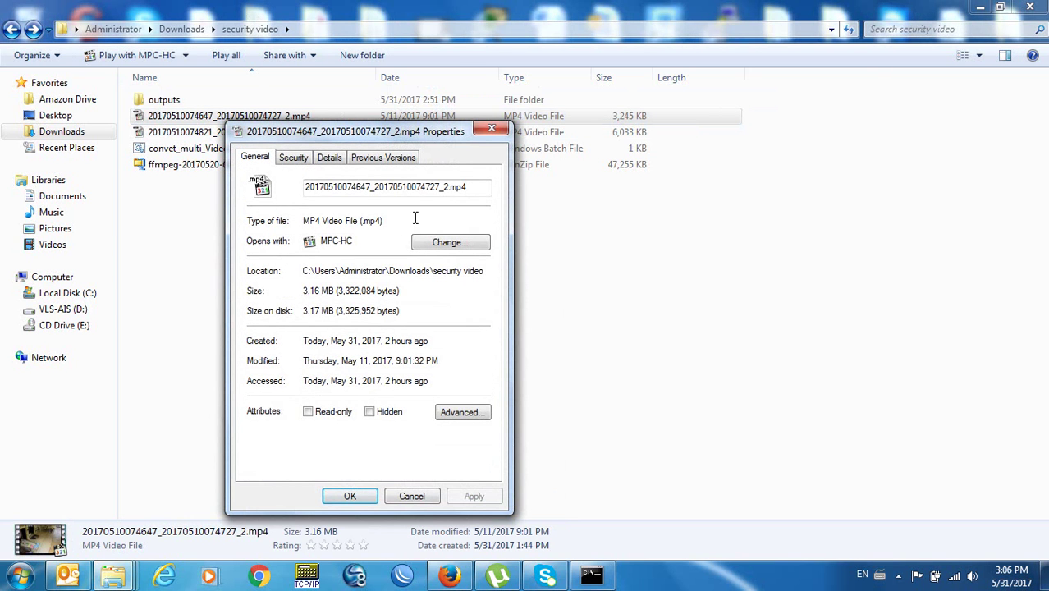
click(491, 128)
click(179, 100)
double_click(179, 99)
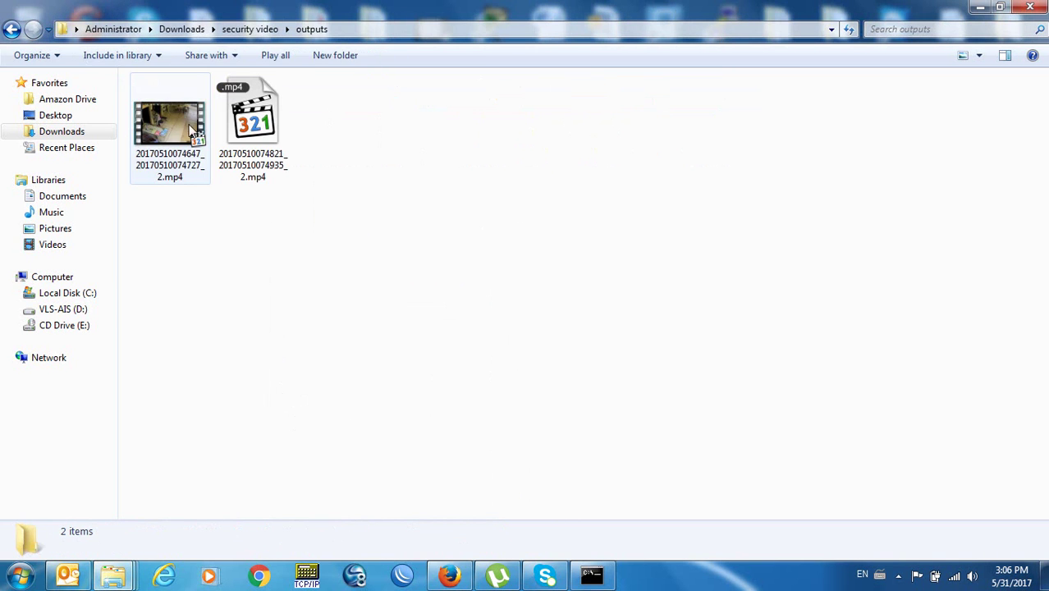
click(176, 136)
right_click(179, 143)
click(242, 513)
click(262, 313)
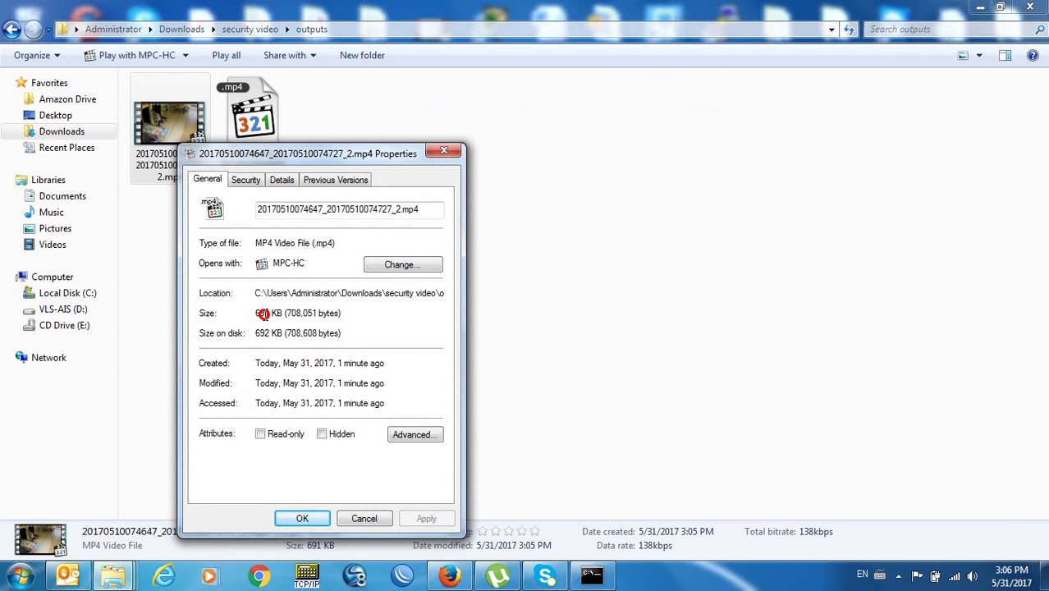
click(443, 151)
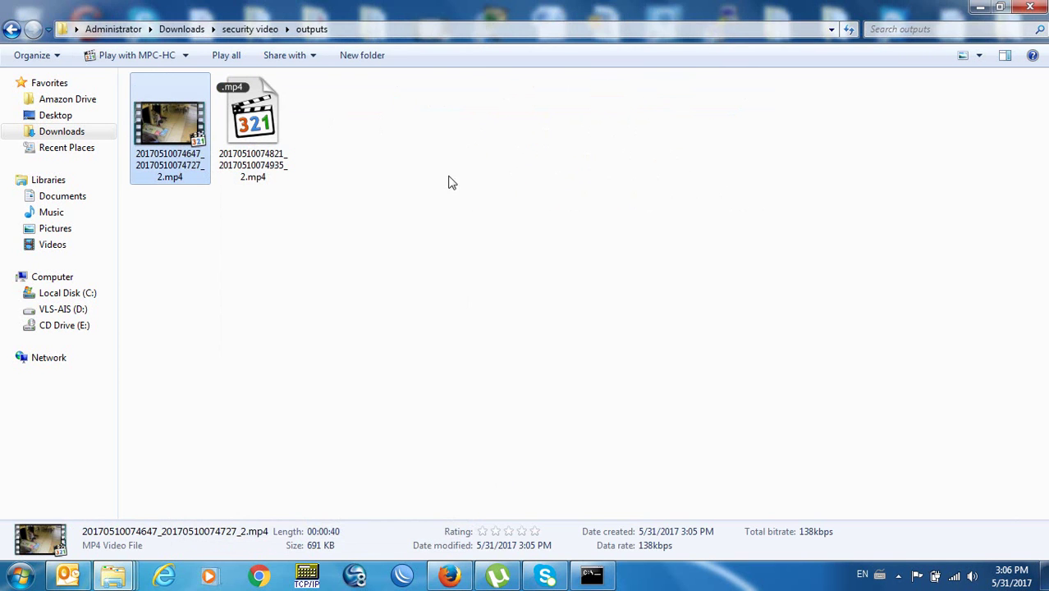
Bring the conversion console into view and monitor the ffmpeg encoding of the second video until it finishes.
click(593, 577)
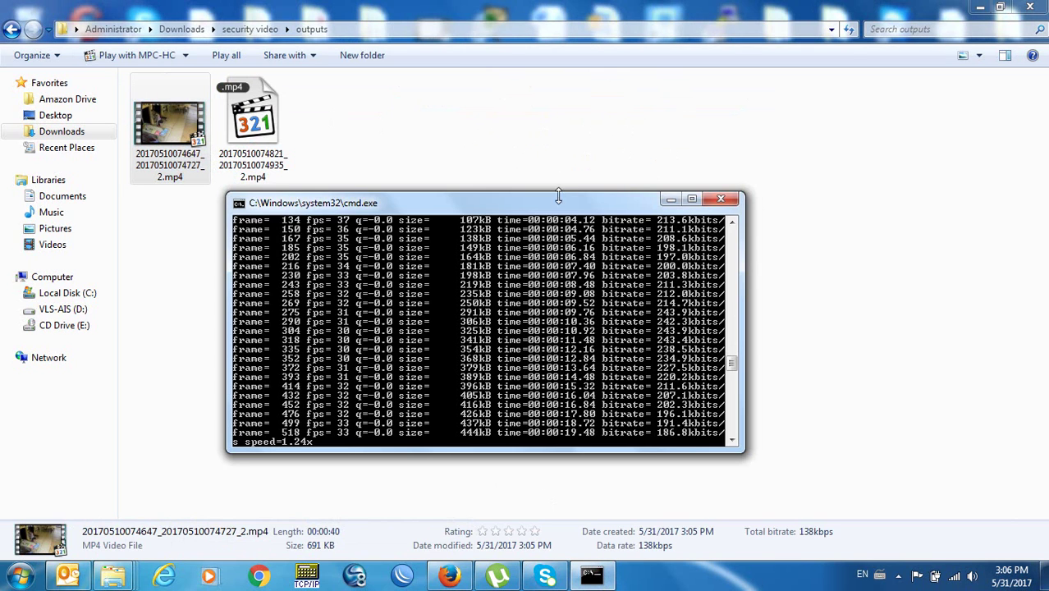
drag(556, 208, 644, 123)
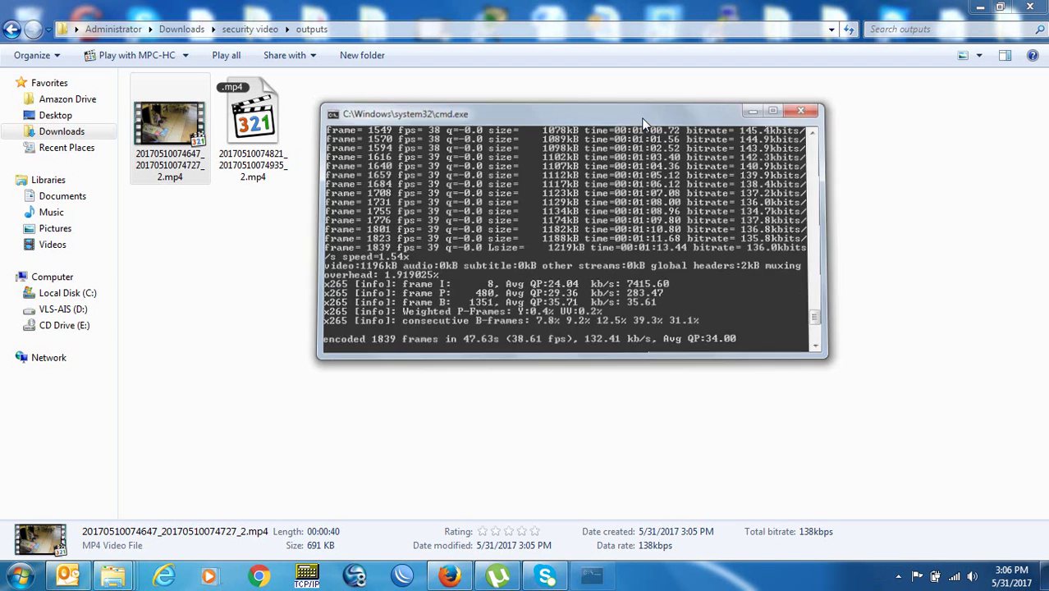
click(297, 269)
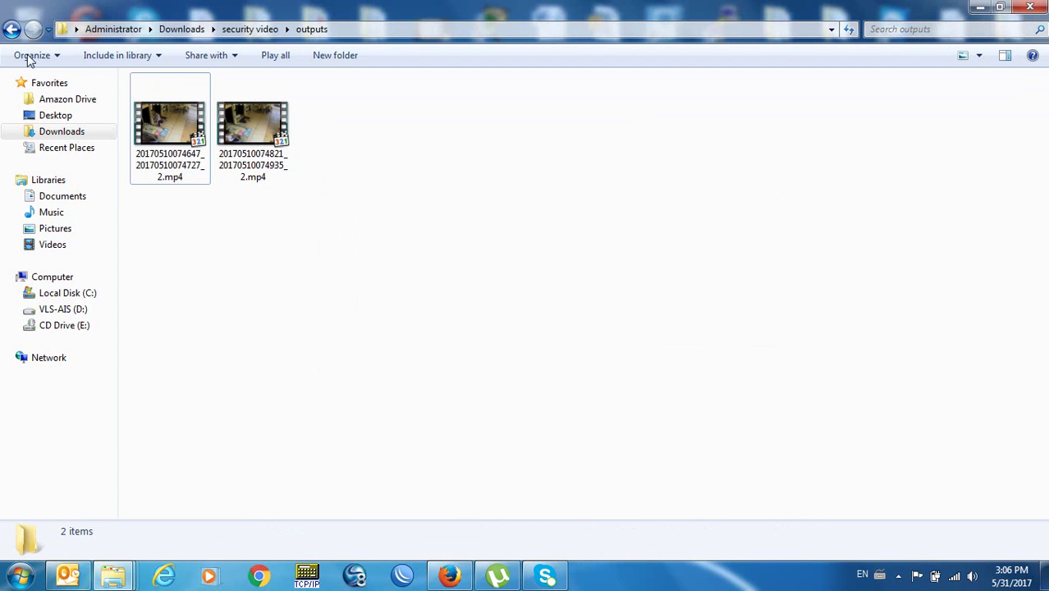
click(10, 30)
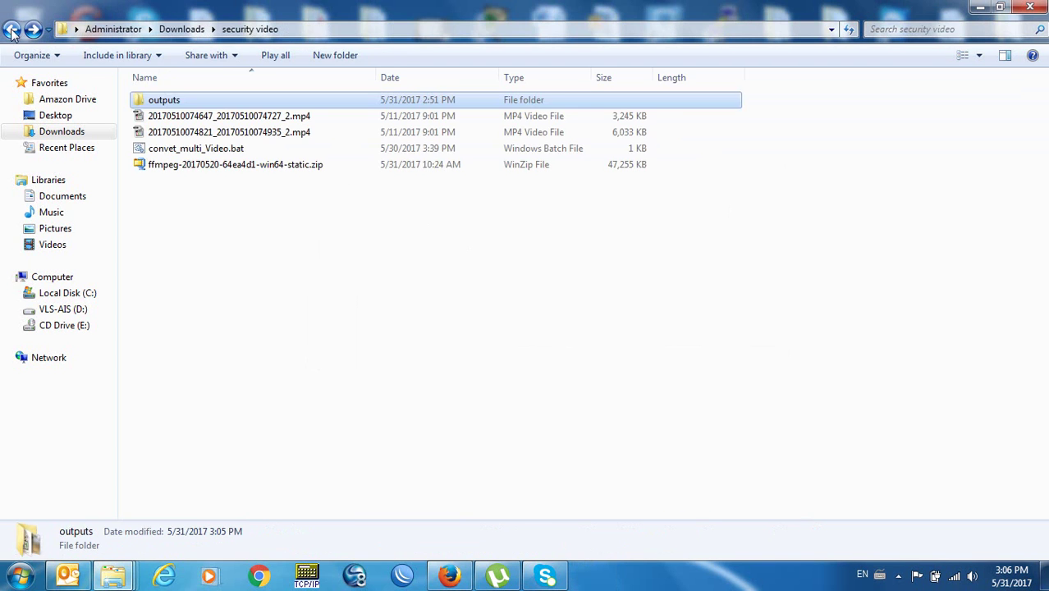
click(220, 119)
click(232, 133)
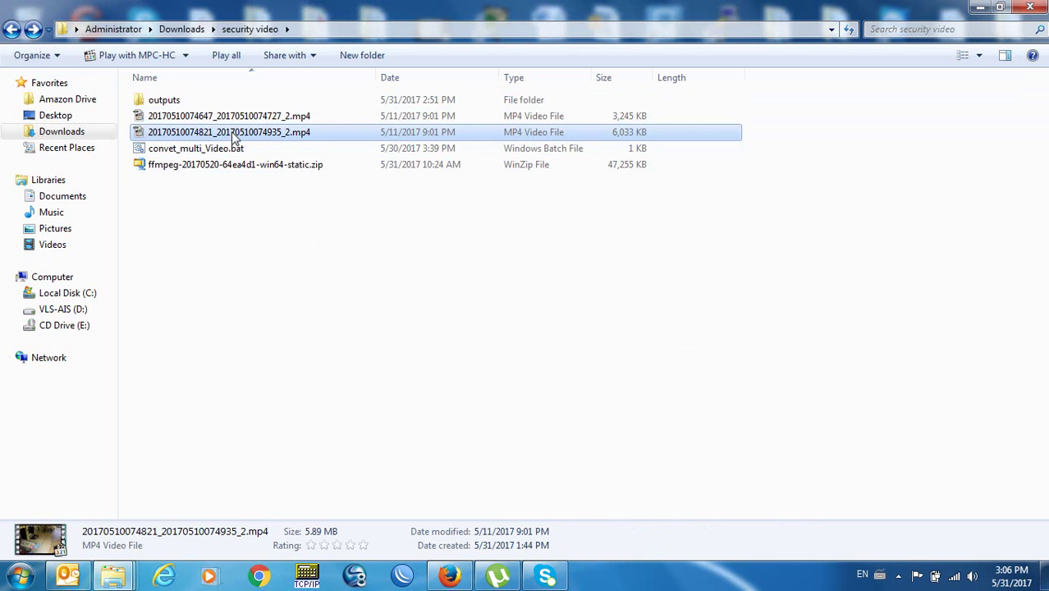
right_click(233, 133)
click(295, 502)
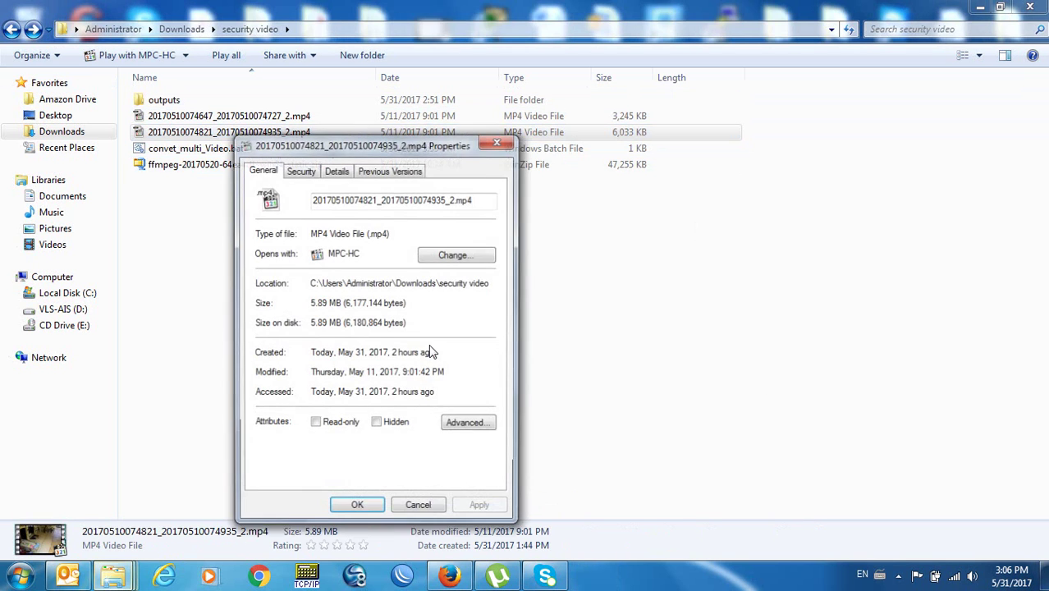
click(498, 141)
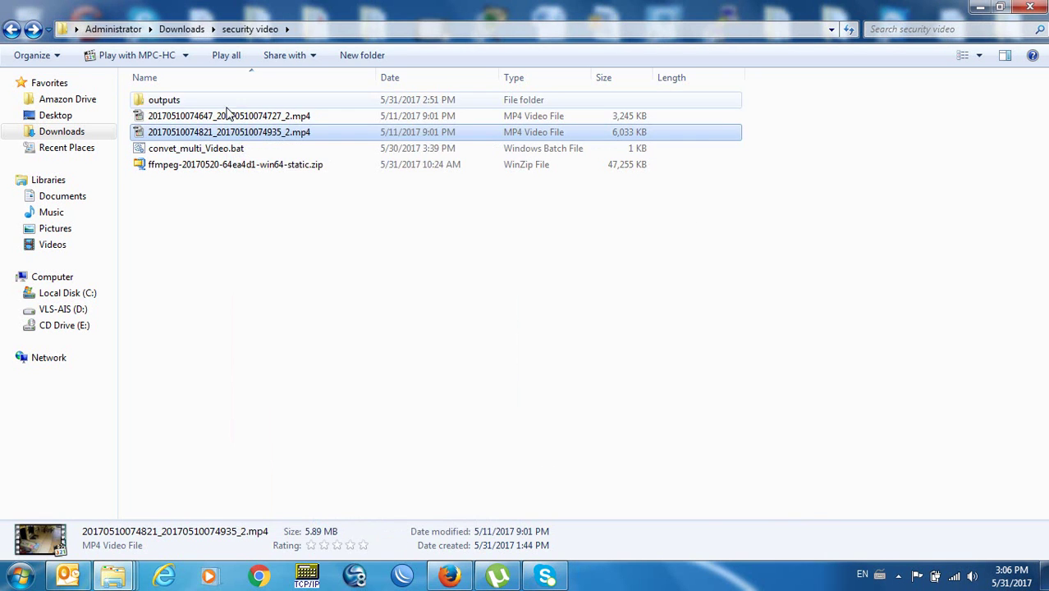
double_click(169, 100)
click(264, 105)
right_click(264, 105)
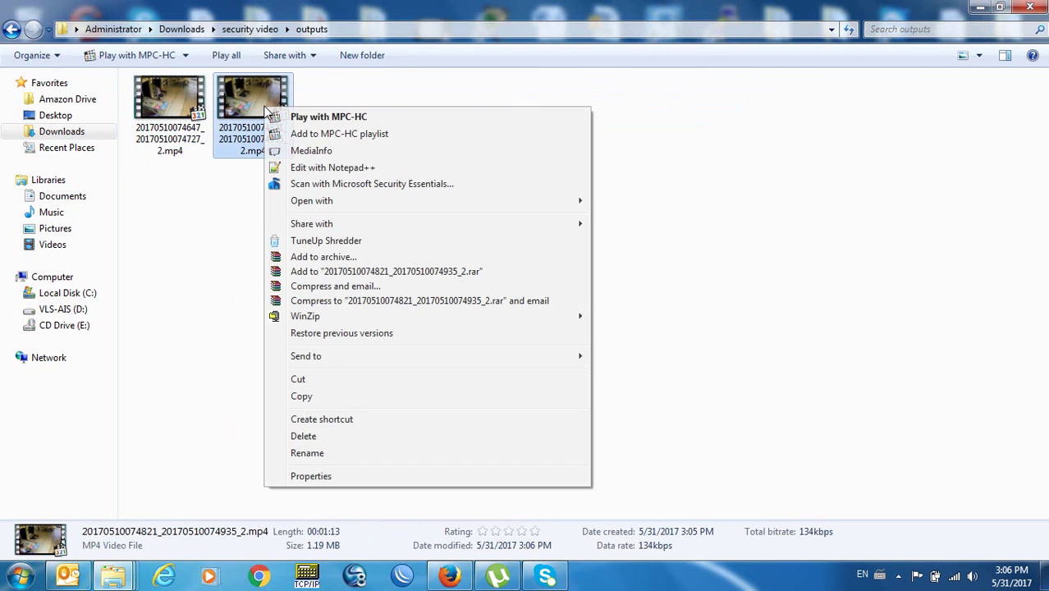
click(315, 477)
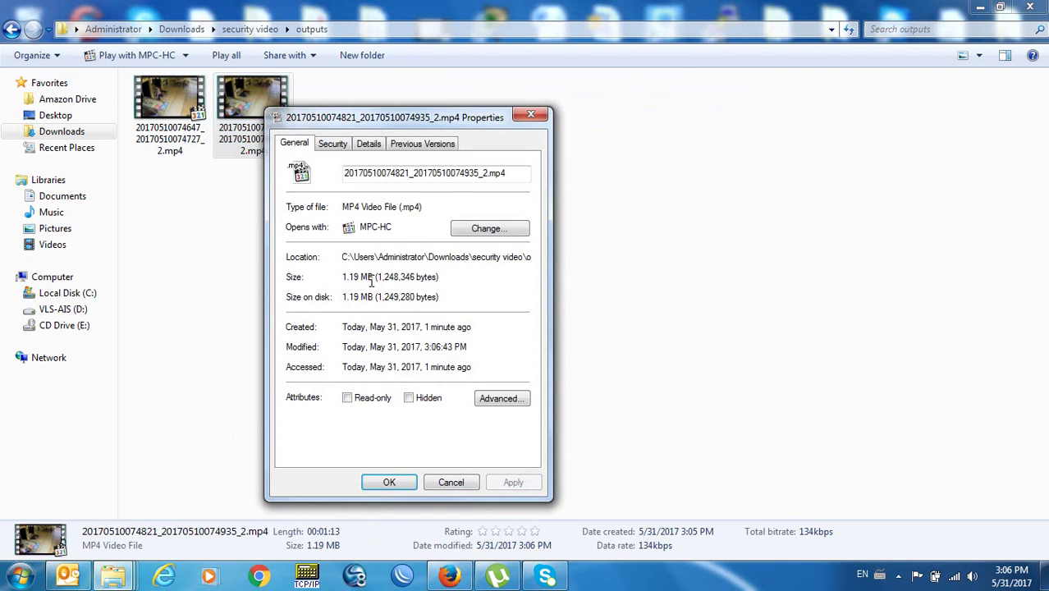
click(534, 113)
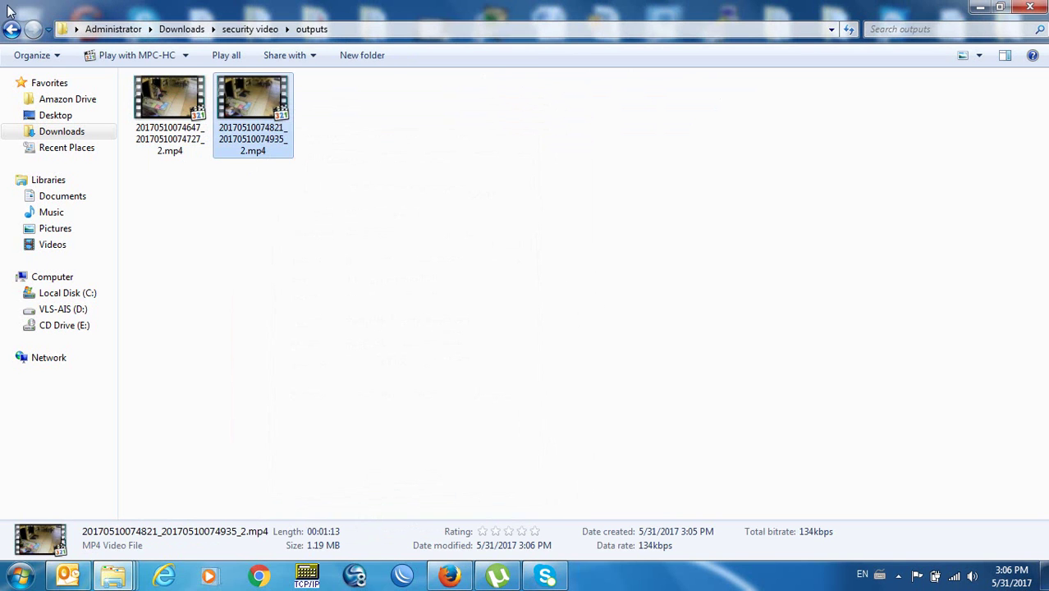
Check the combined size of the two original MP4 files in the security video folder through their properties.
click(12, 30)
click(234, 117)
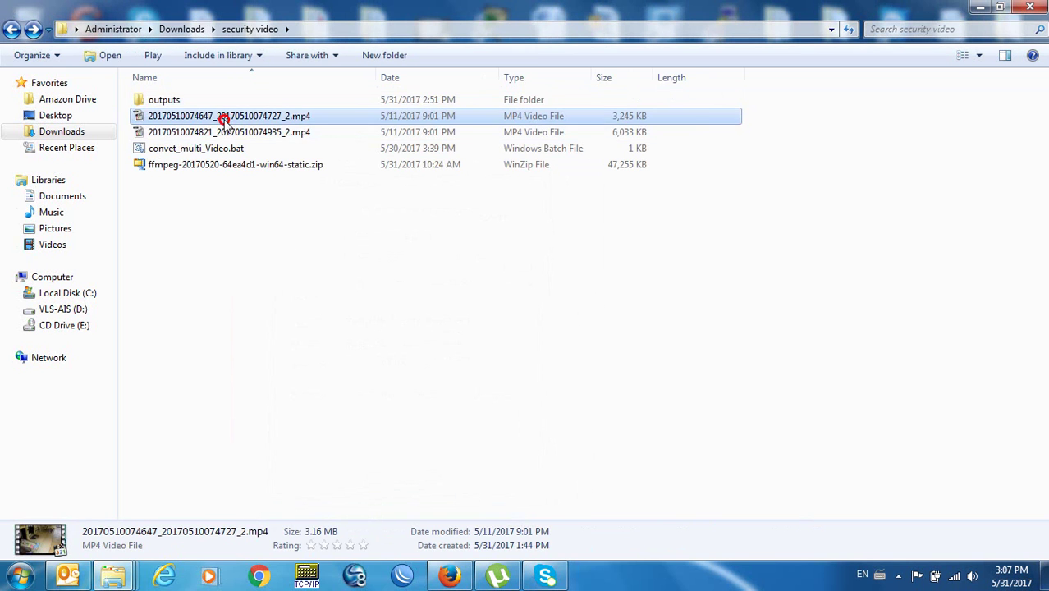
shift+click(246, 133)
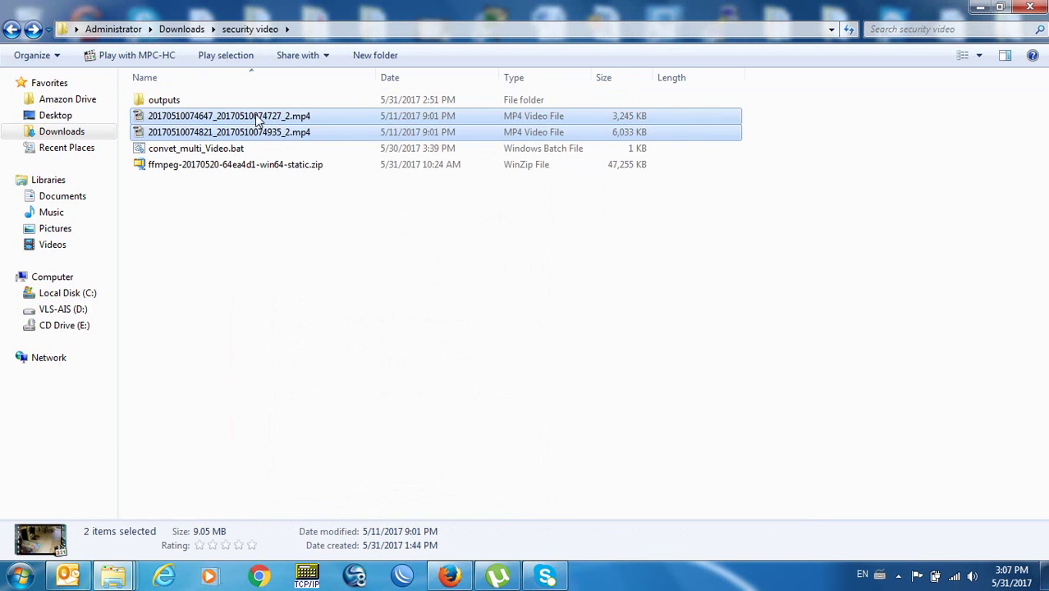
right_click(257, 118)
click(312, 448)
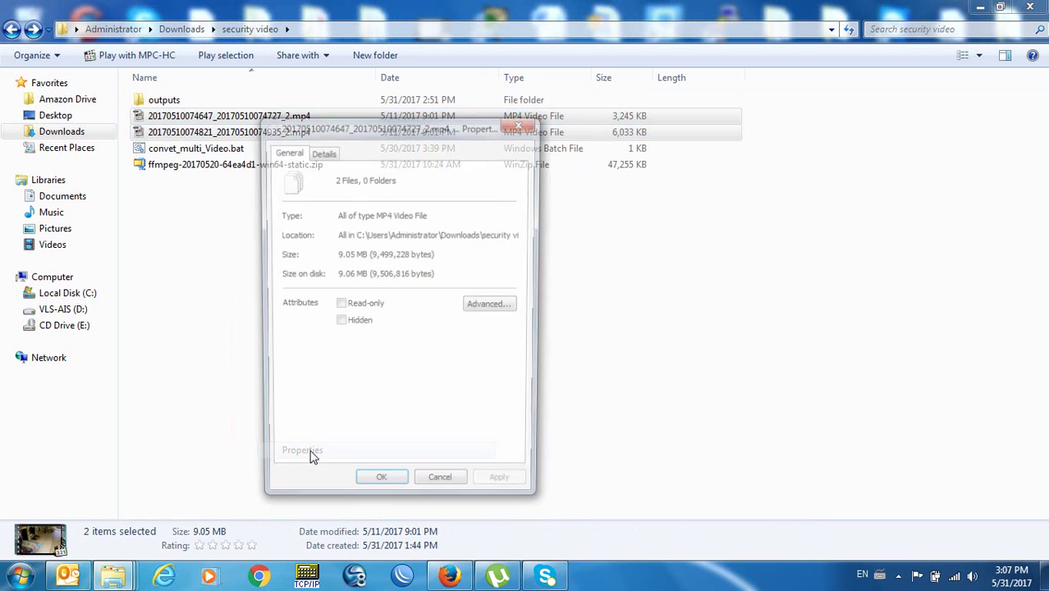
drag(337, 257, 361, 255)
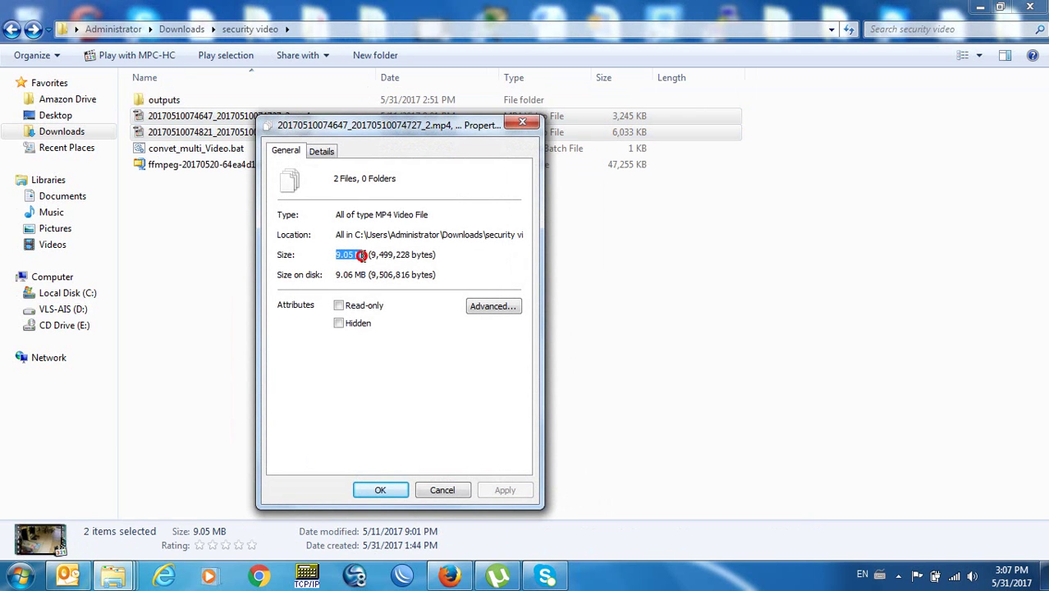
click(522, 123)
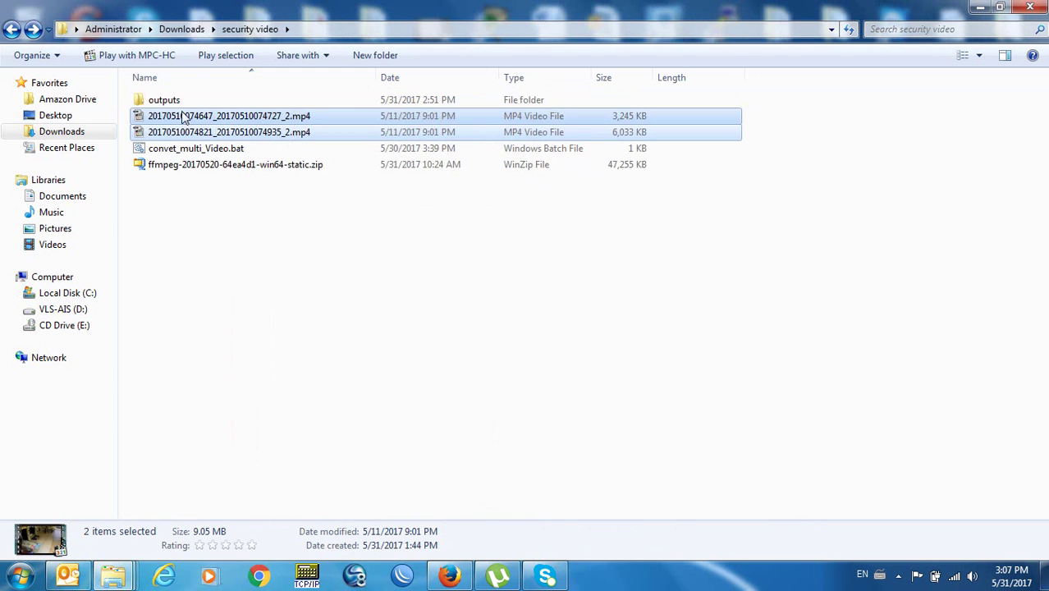
Check the combined size of the two converted MP4 files in the outputs folder through their properties.
click(174, 102)
double_click(174, 102)
click(179, 99)
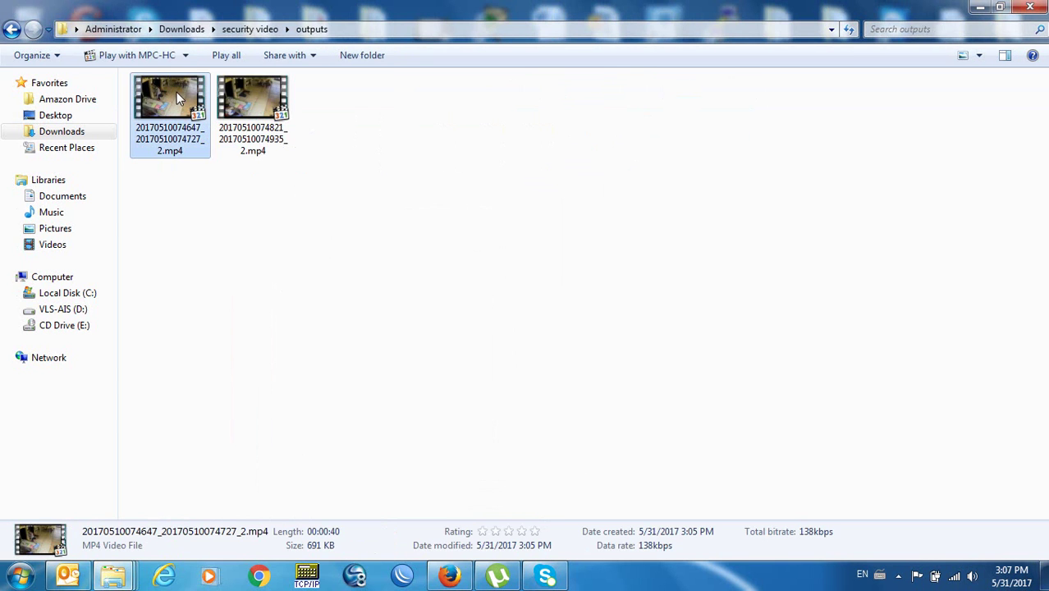
ctrl+click(254, 100)
right_click(254, 100)
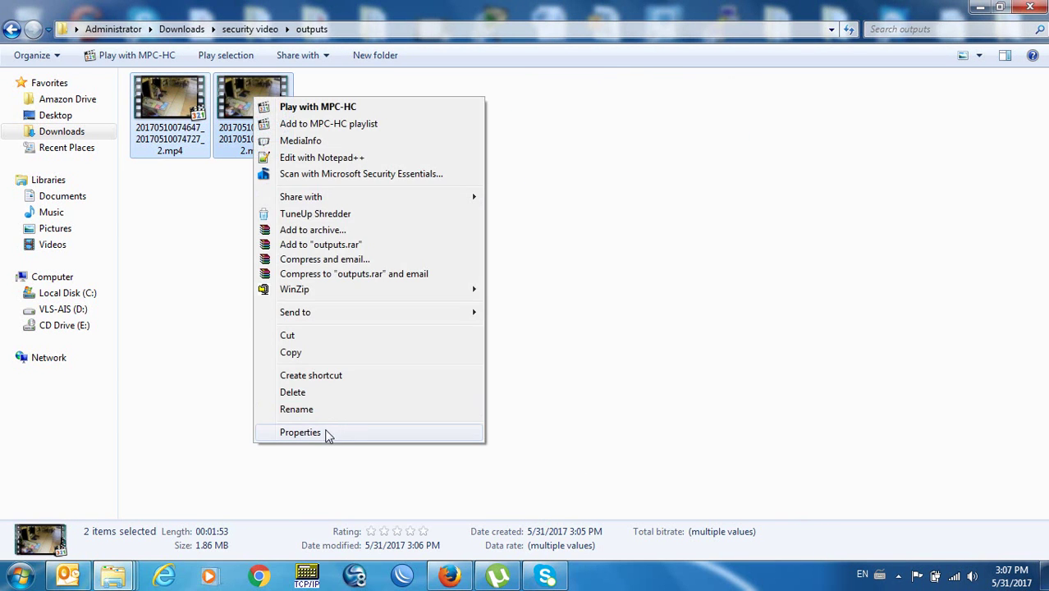
click(326, 433)
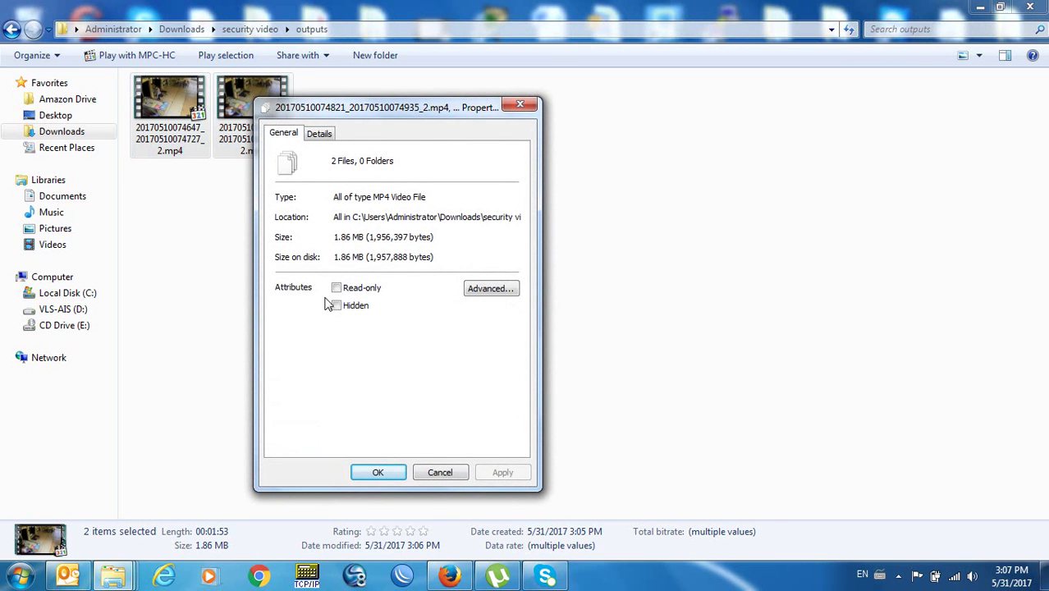
drag(334, 238, 367, 241)
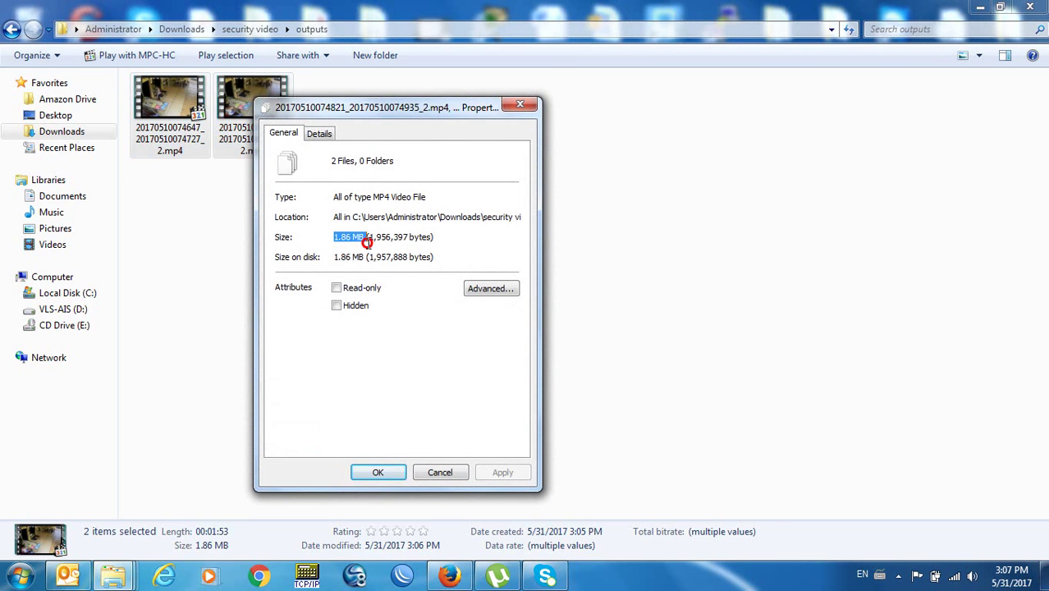
click(520, 104)
Delete both converted MP4 files from the outputs folder.
click(12, 31)
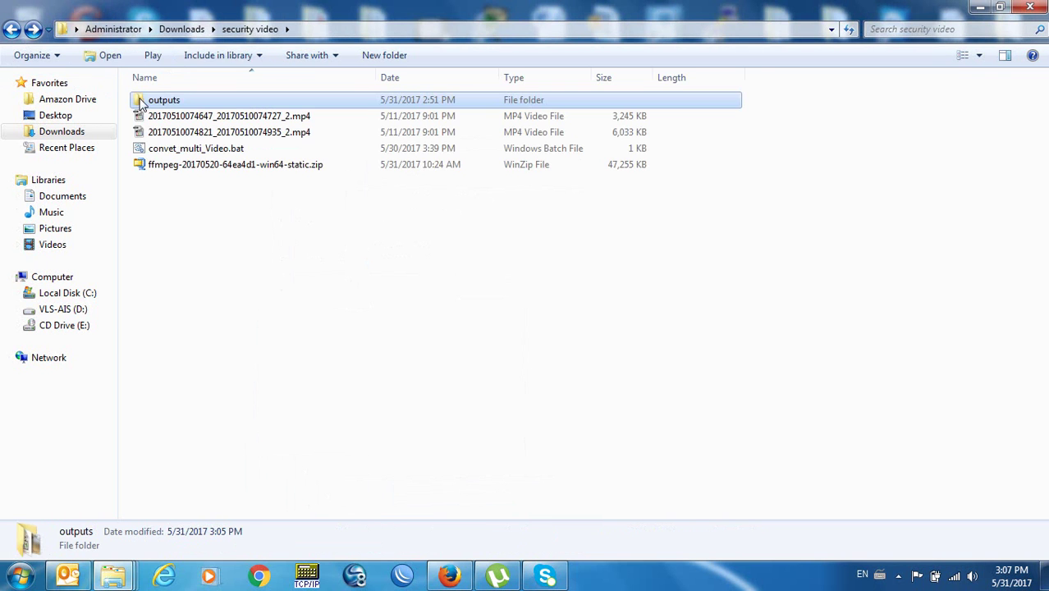
double_click(164, 100)
click(181, 104)
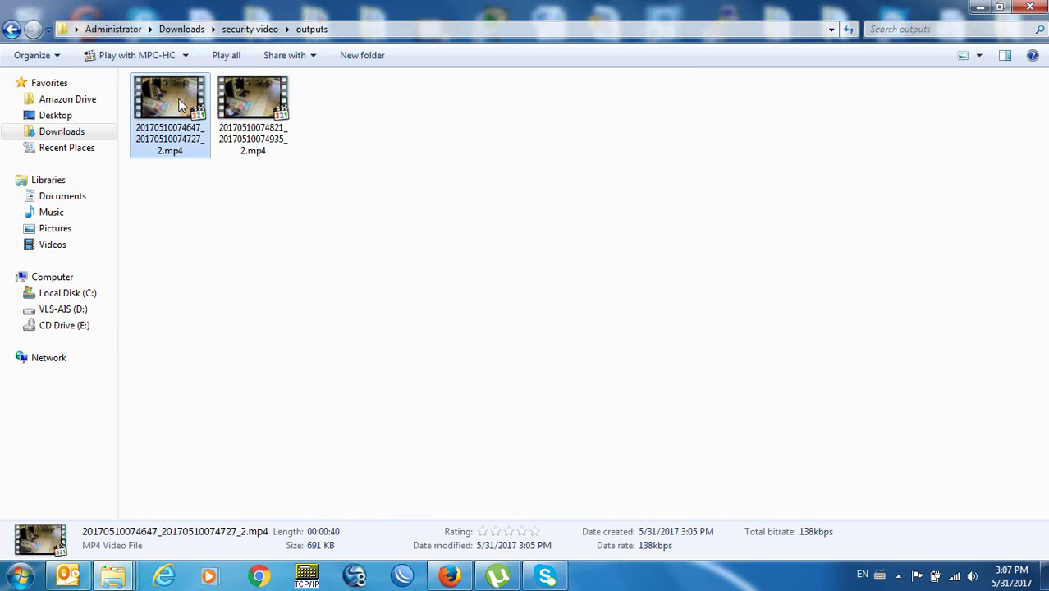
key(ctrl+a)
key(Delete)
key(Return)
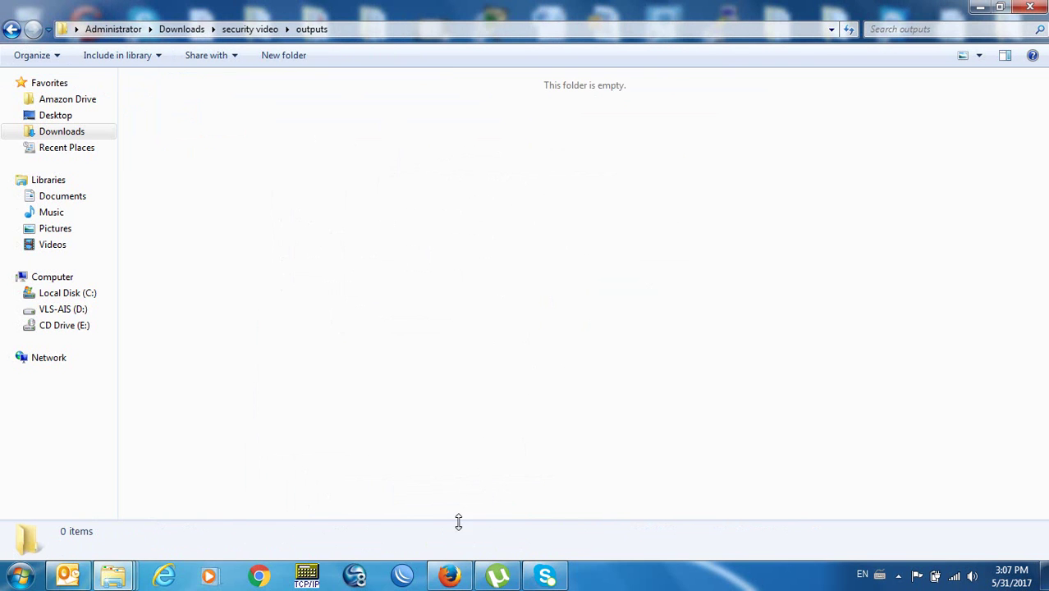
Open Task Scheduler and expand the Task Scheduler Library.
click(23, 577)
click(70, 535)
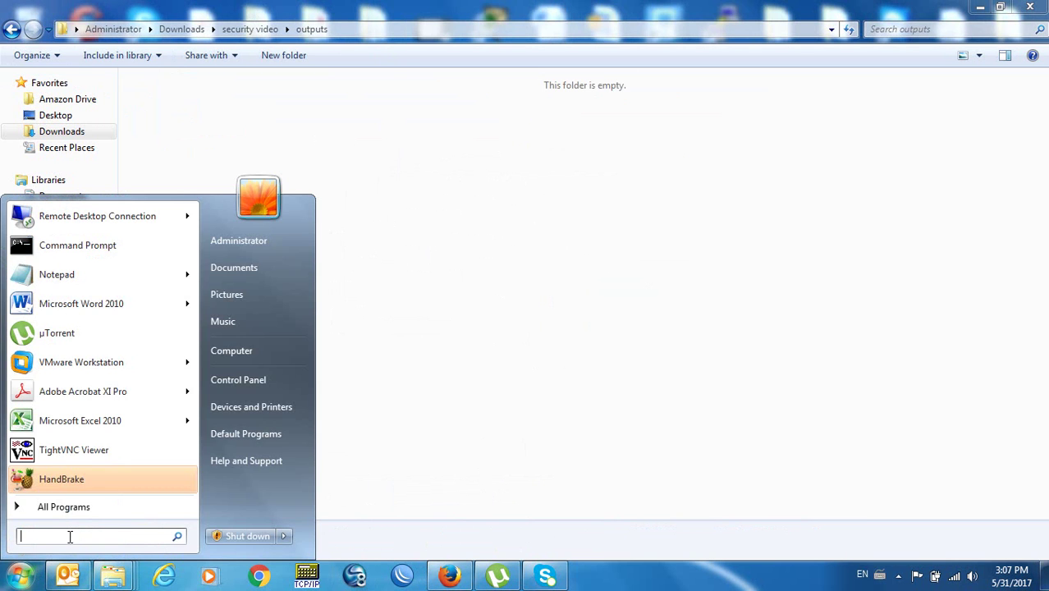
text(ta)
key(Return)
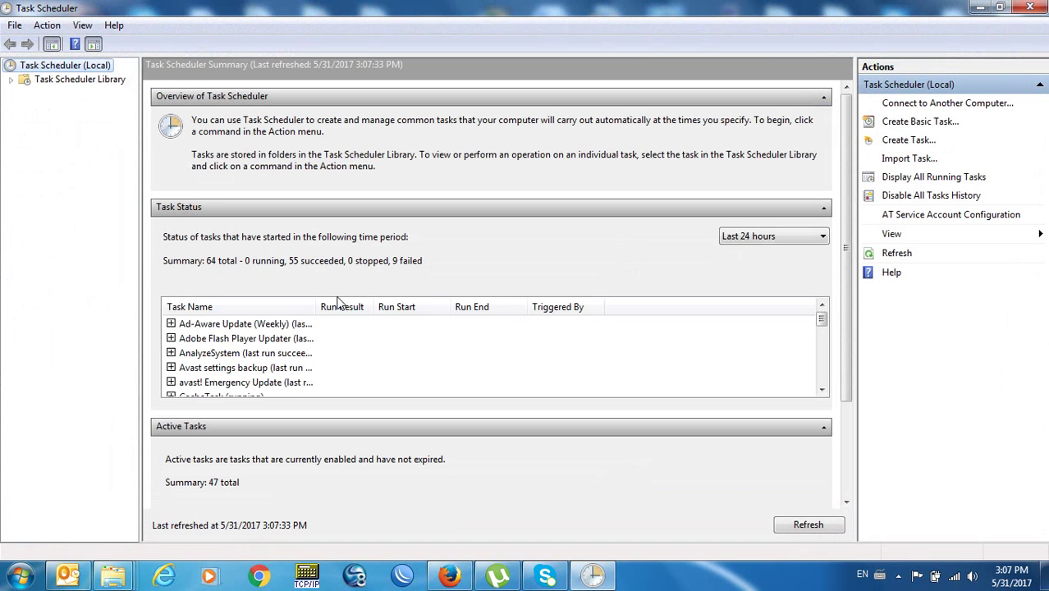
click(51, 82)
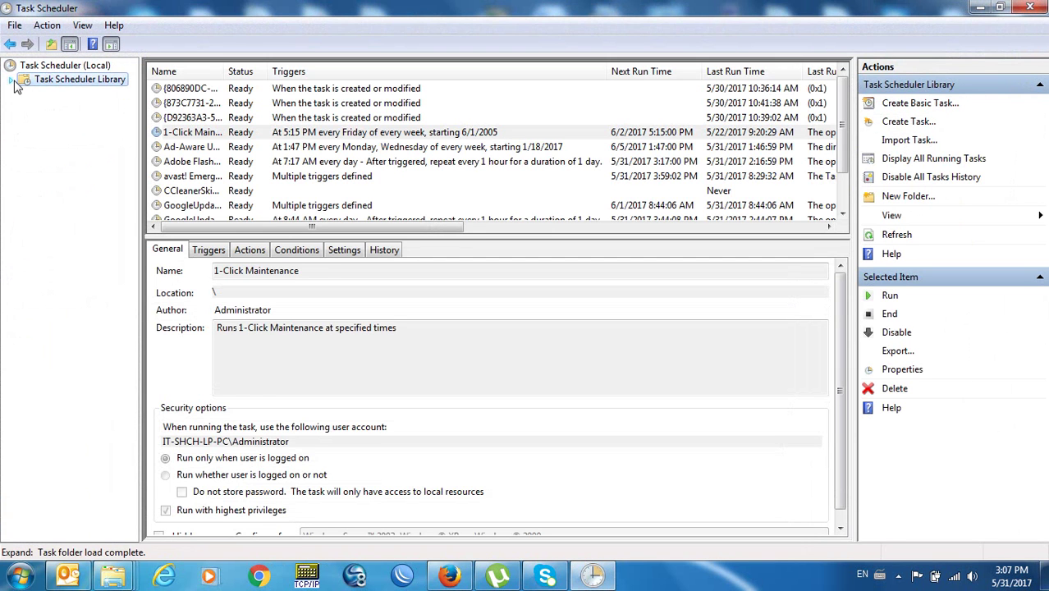
click(15, 82)
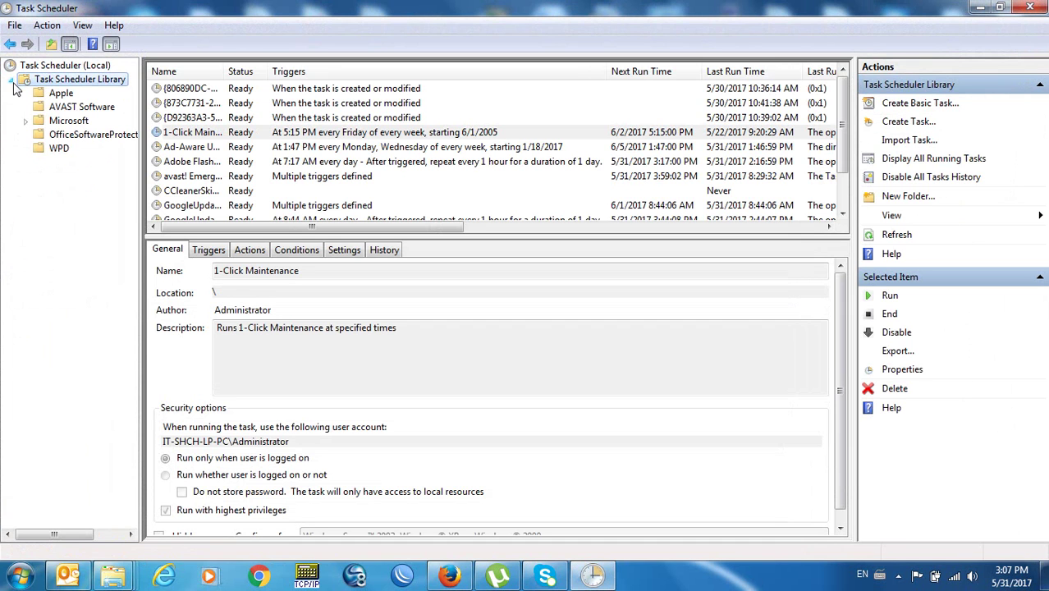
Start a new task named Covertvideo in the Task Scheduler Library and view its user account selection.
right_click(80, 85)
click(137, 111)
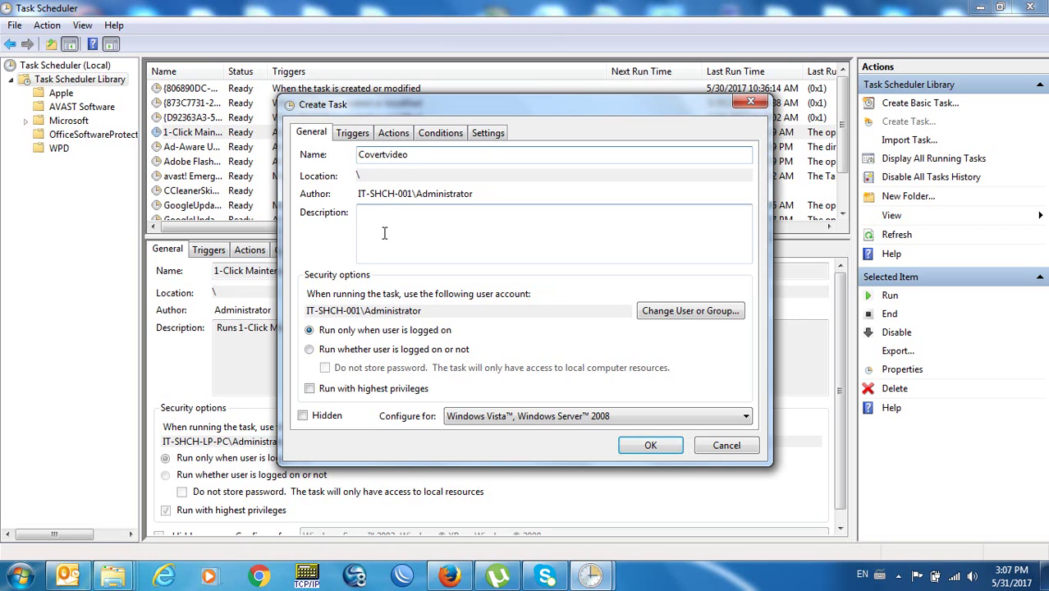
click(671, 312)
click(622, 124)
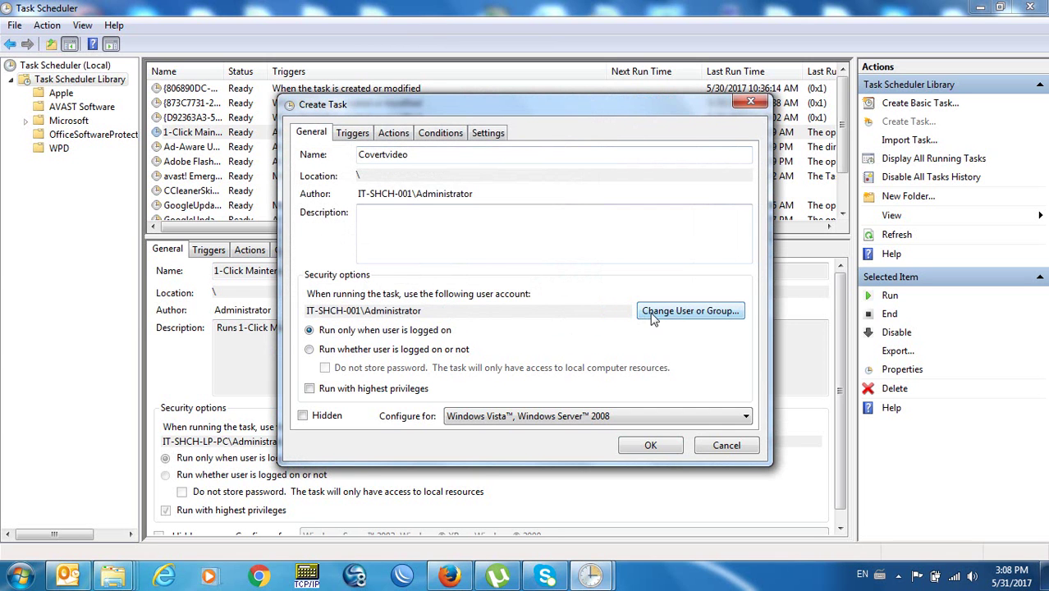
Add a daily trigger to the task, starting 5/31/2017 at 3:10:00 PM and recurring every 1 day.
click(359, 135)
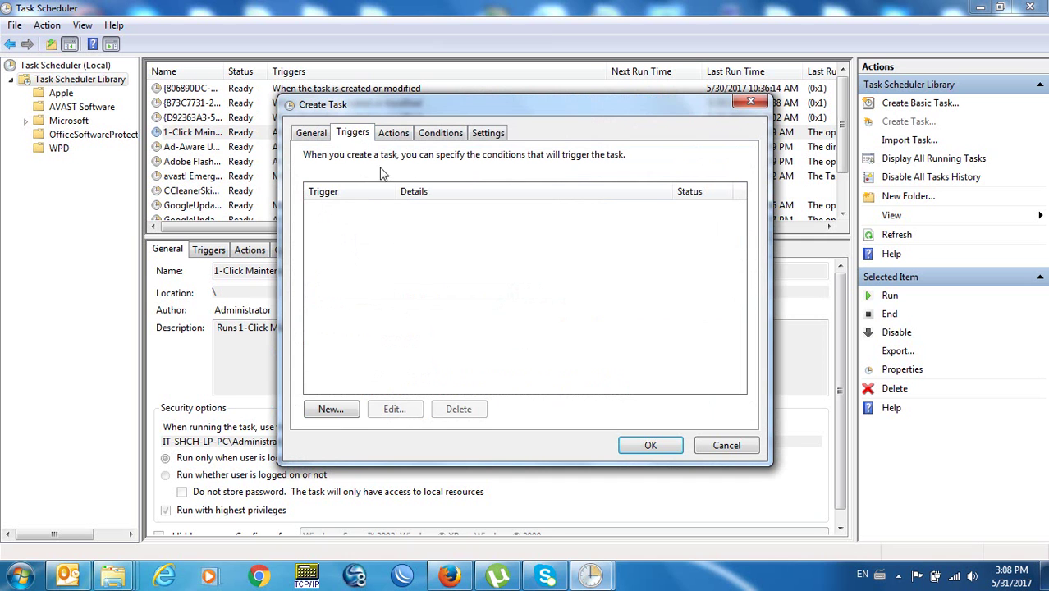
click(339, 415)
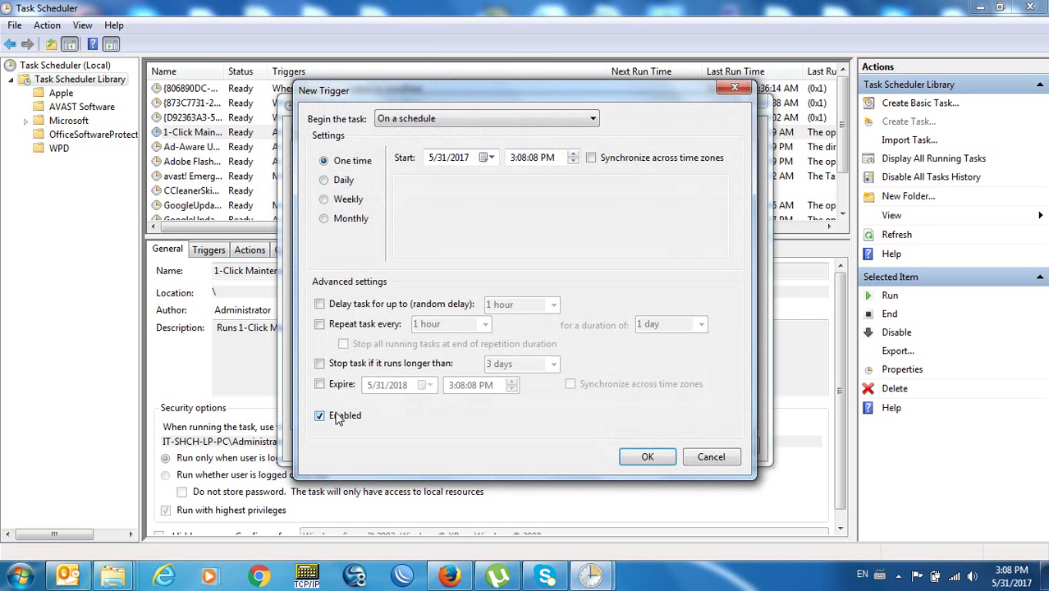
click(324, 180)
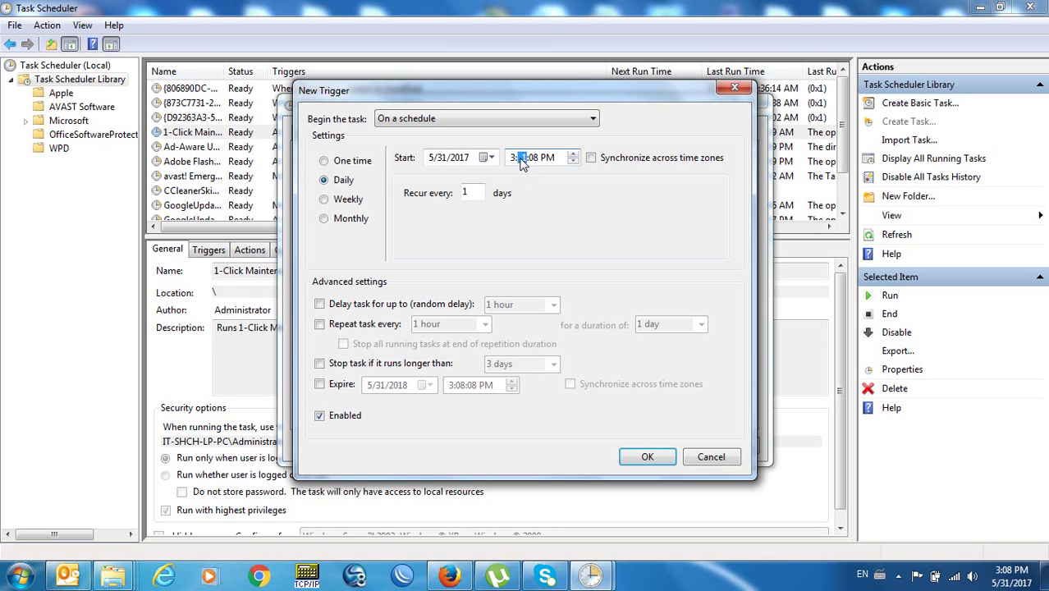
text(10)
click(645, 458)
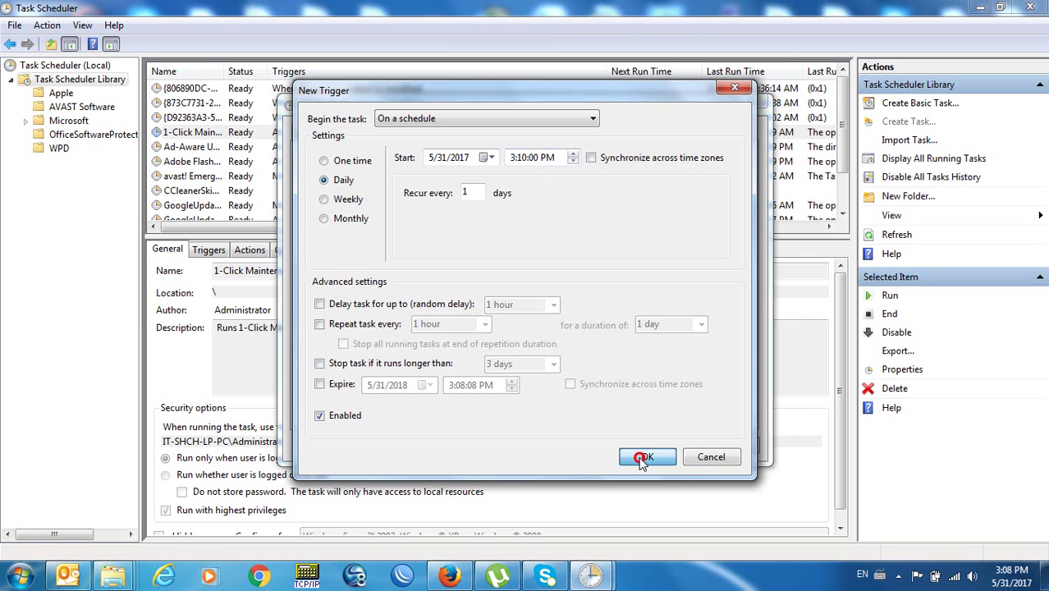
Add a Start a program action to the new task that runs convet_multi_Video.bat from the security video folder.
click(394, 137)
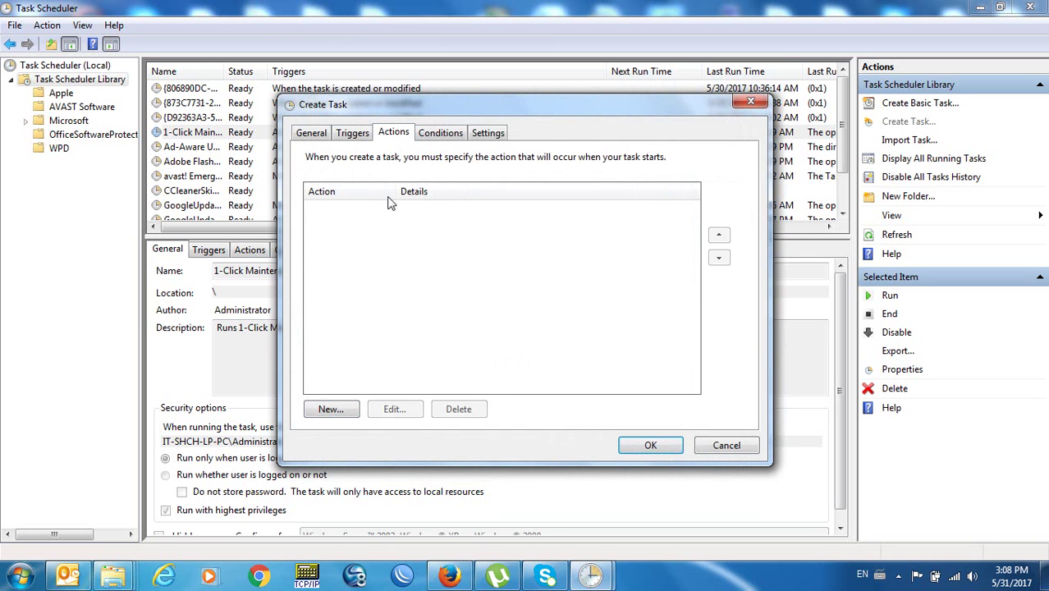
click(338, 408)
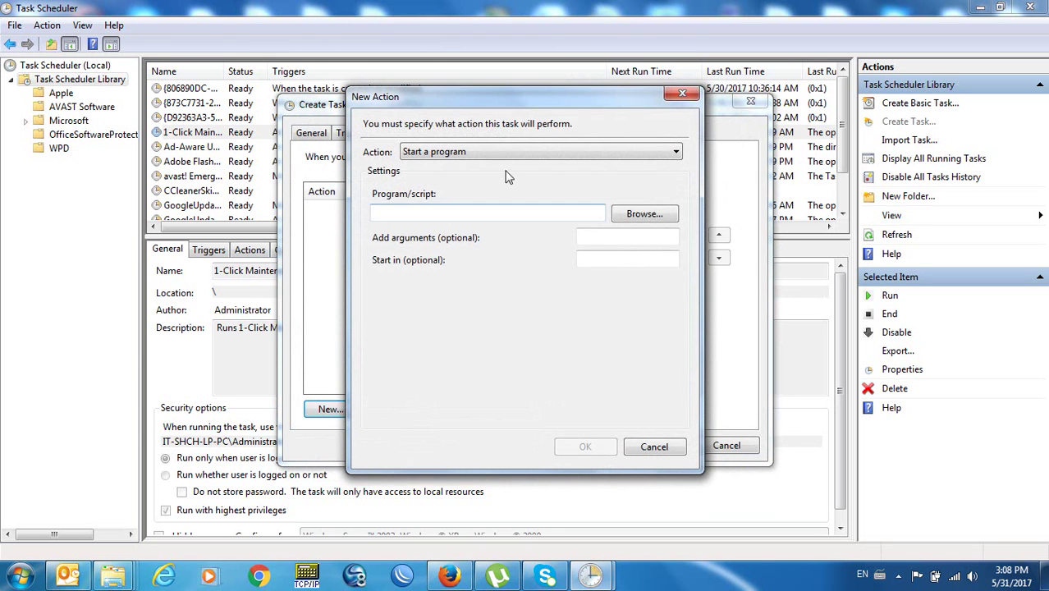
click(512, 215)
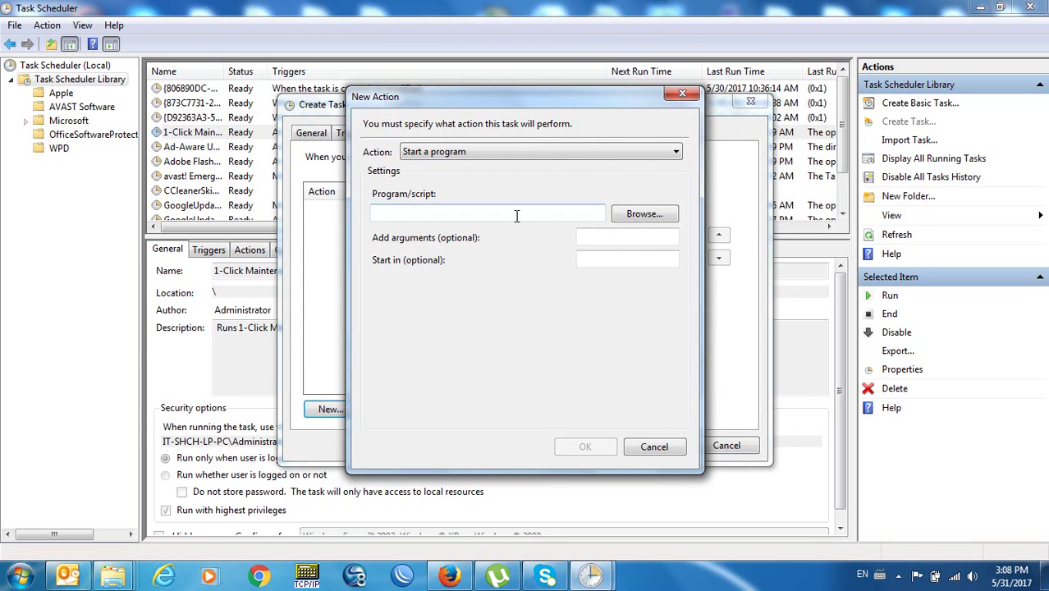
click(632, 219)
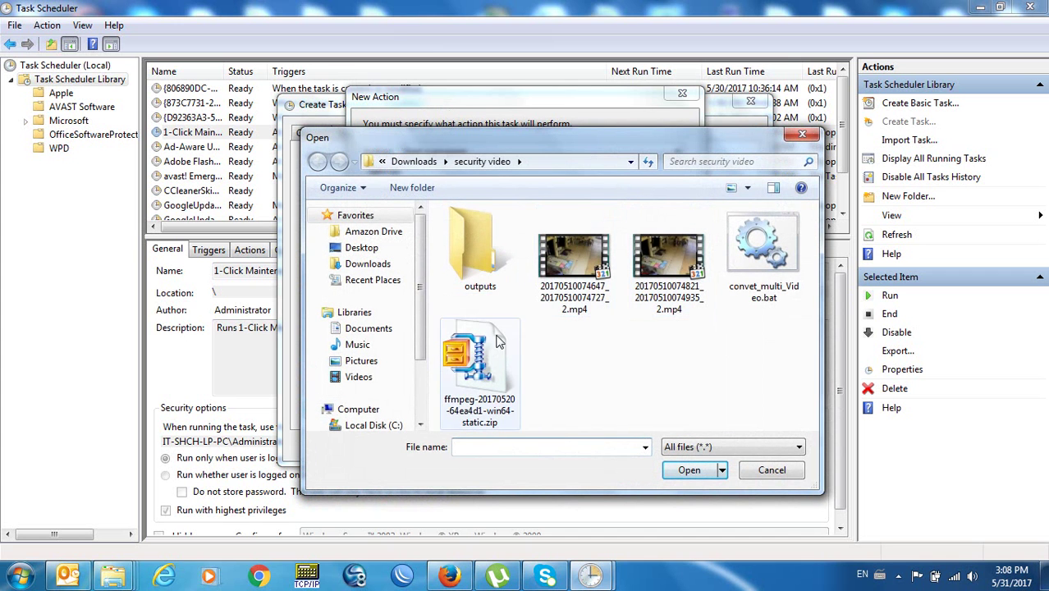
click(768, 261)
click(688, 470)
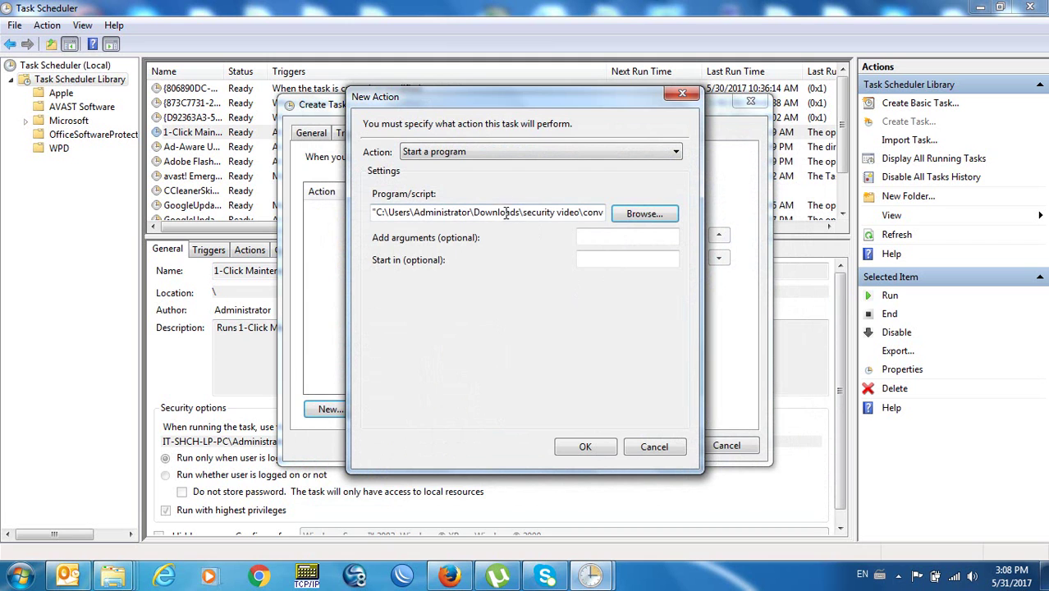
click(499, 213)
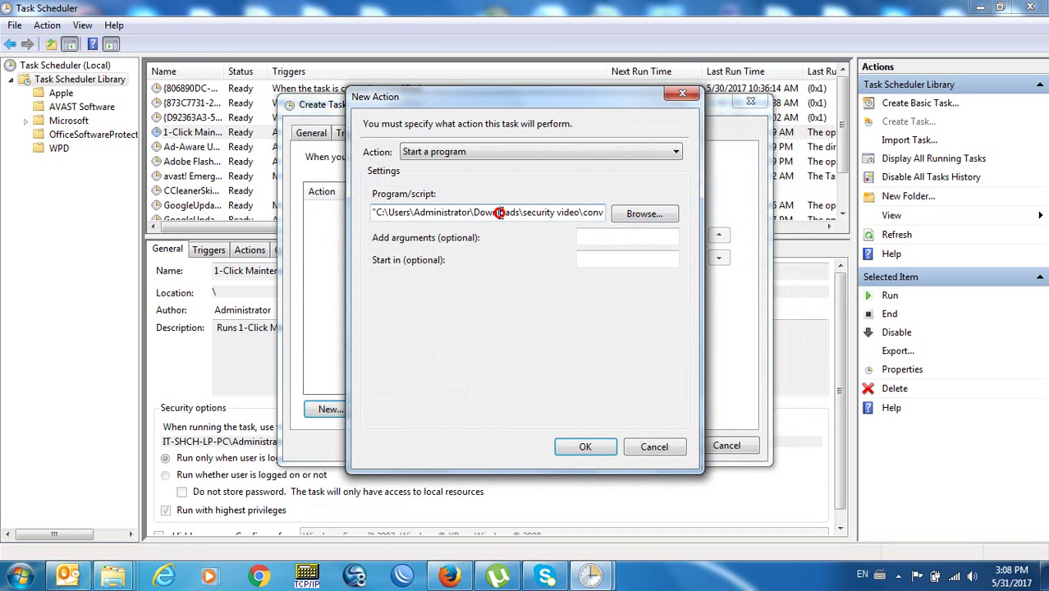
drag(499, 213, 380, 214)
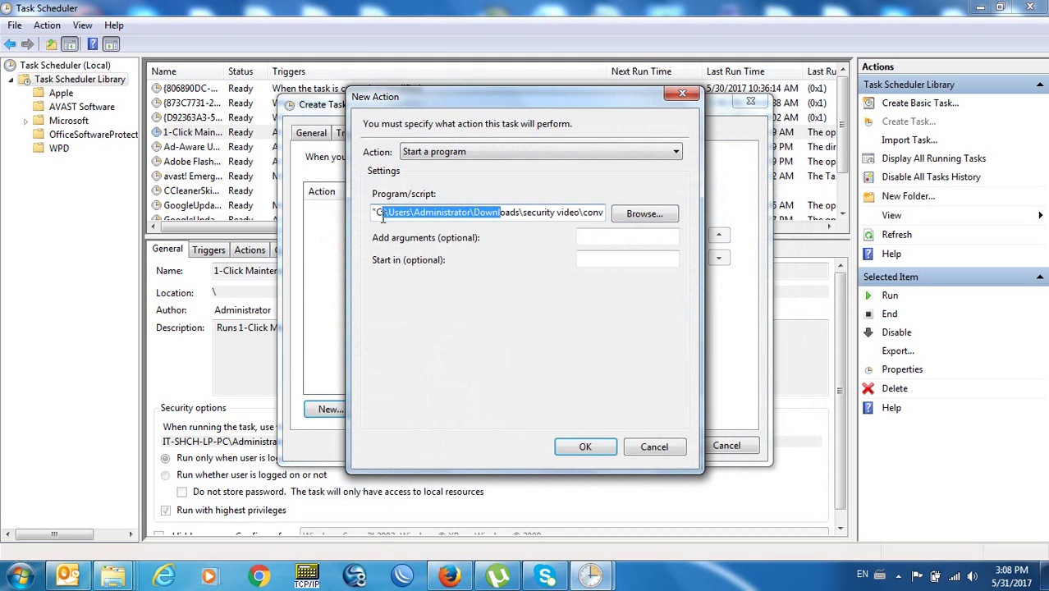
Set the action's Start in path to the security video\outputs folder path copied from File Explorer, and discard the new action and task.
click(594, 259)
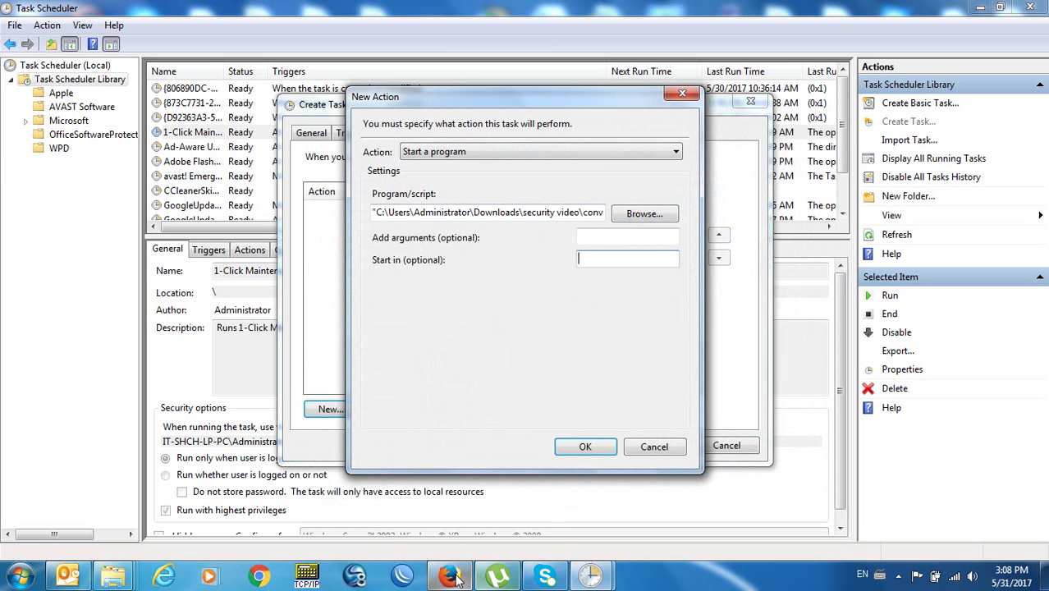
click(116, 580)
click(550, 522)
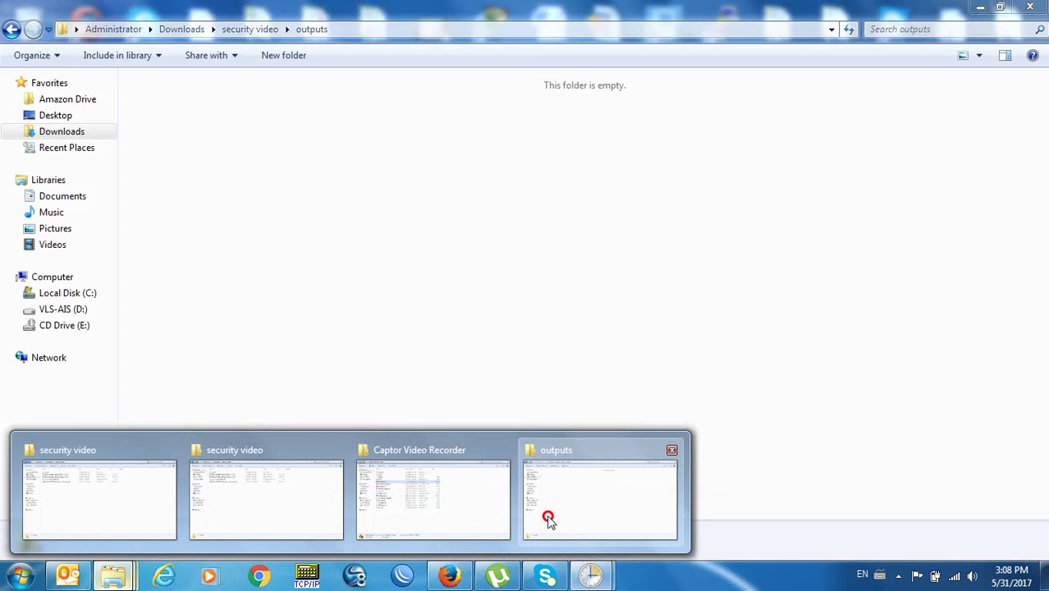
click(344, 31)
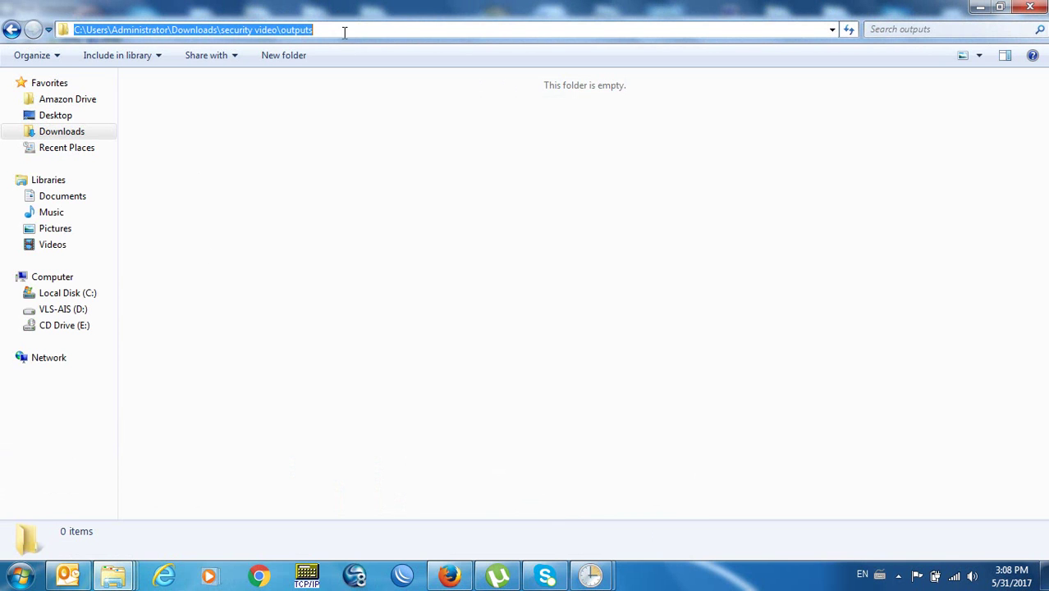
right_click(242, 33)
click(280, 82)
mouse_move(589, 573)
click(645, 499)
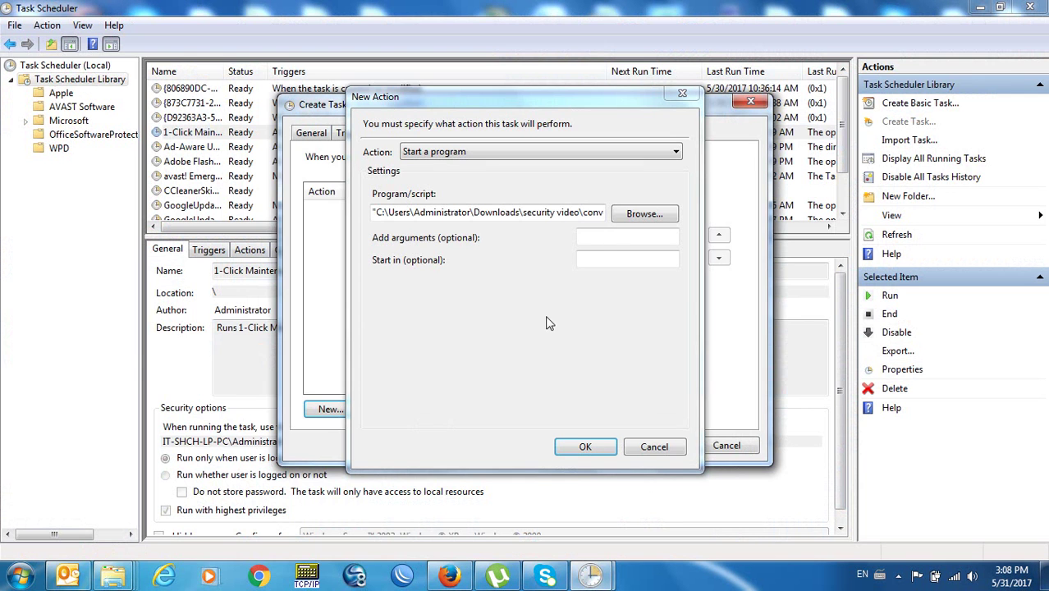
click(601, 257)
key(ctrl+v)
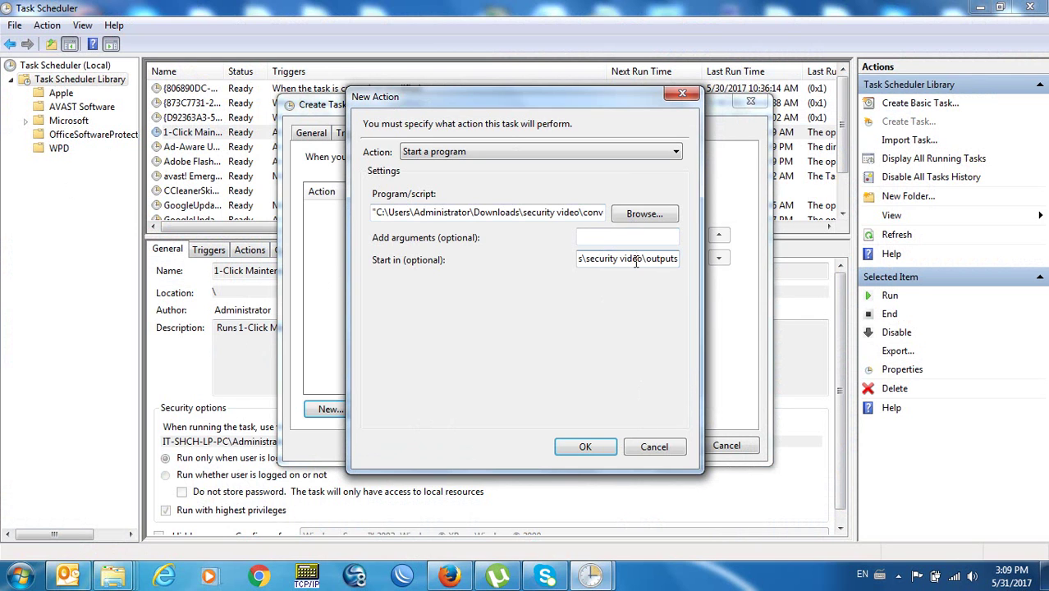
drag(635, 261, 517, 259)
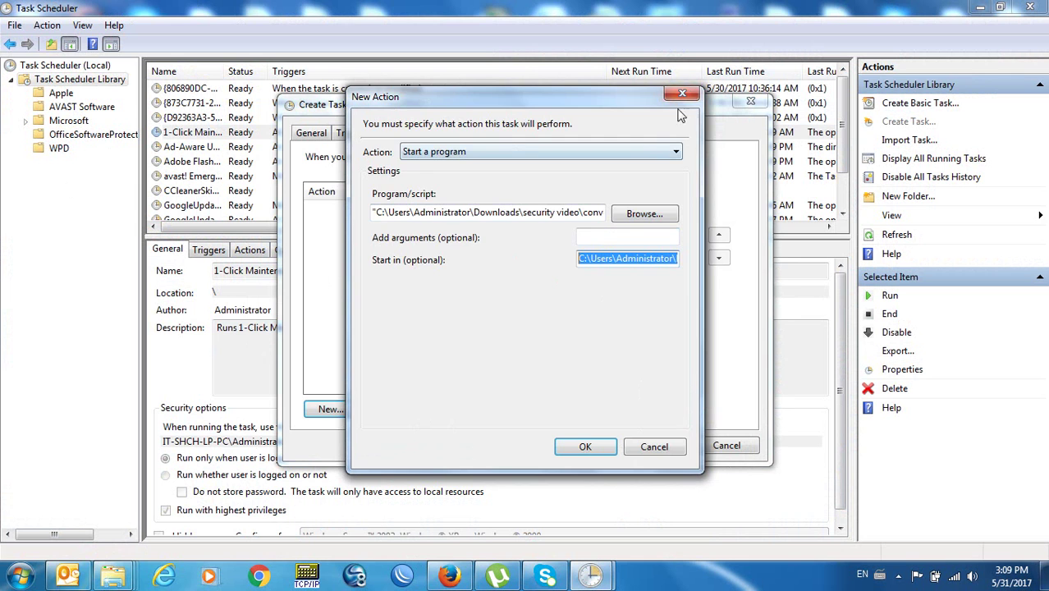
click(681, 96)
click(749, 105)
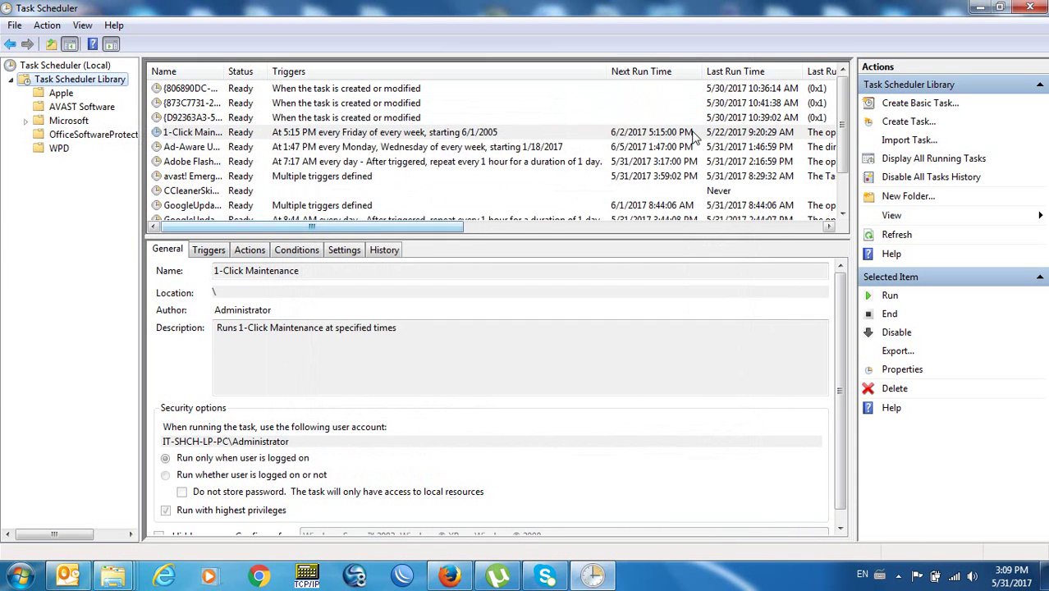
Widen the task list's Name column and open the properties of the existing script convert video task.
click(842, 107)
drag(843, 107, 849, 124)
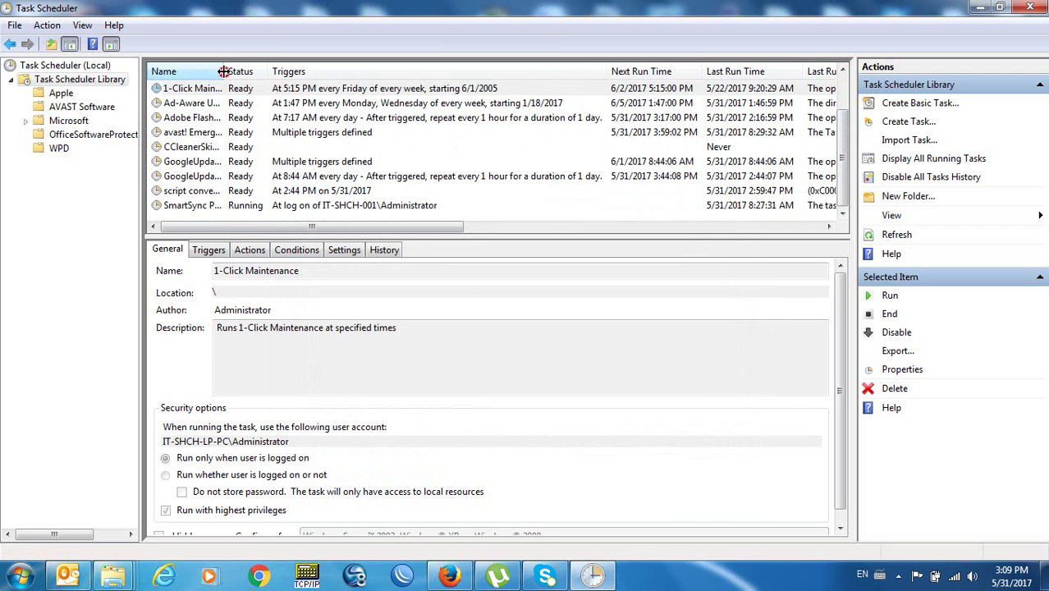
drag(224, 71, 251, 71)
click(263, 88)
click(231, 191)
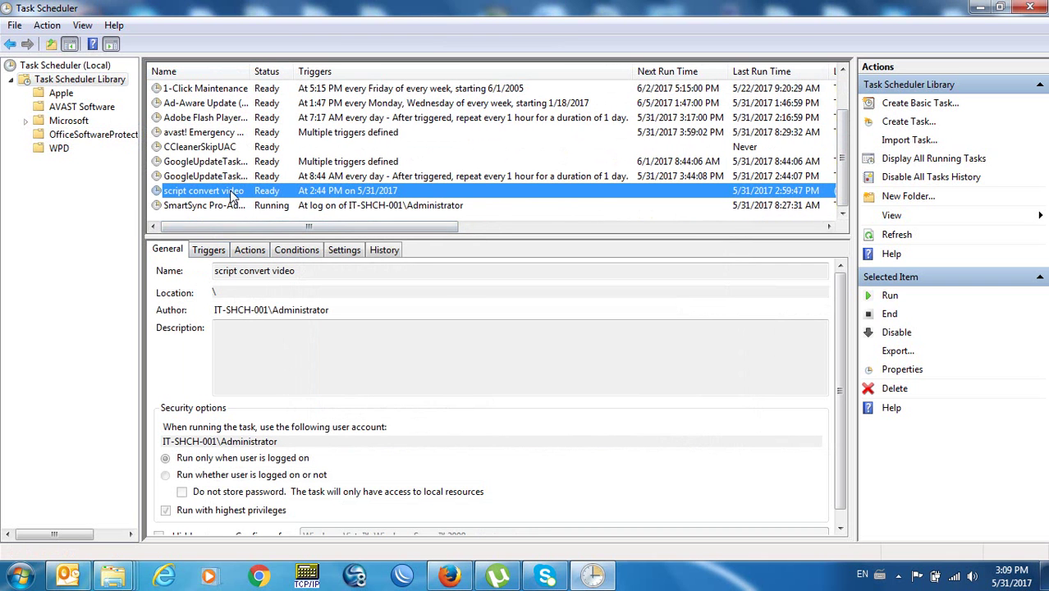
double_click(230, 191)
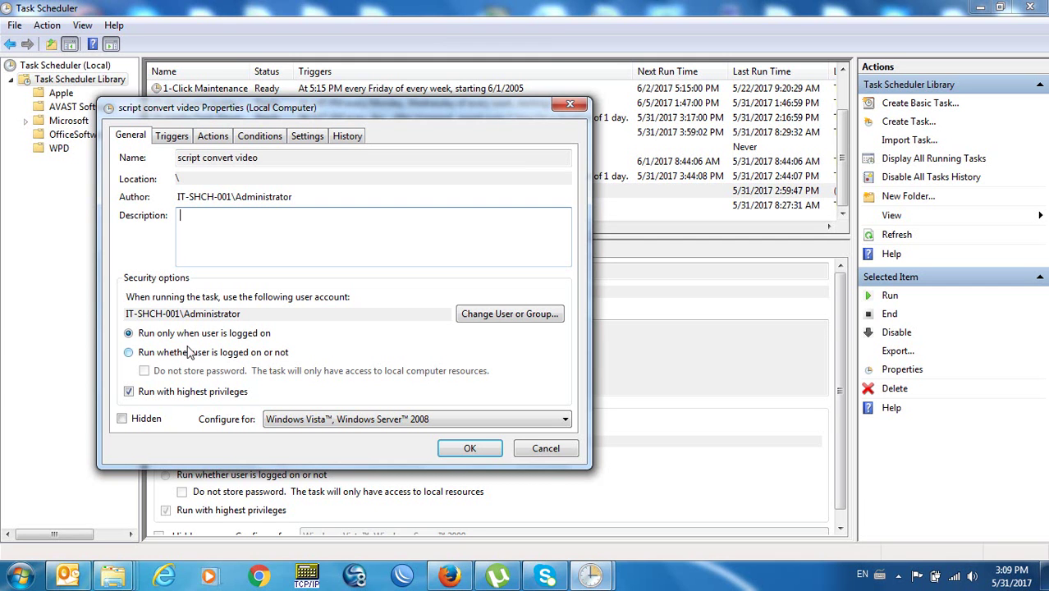
Change the task's one-time trigger to a daily one that starts at 3:11 PM.
click(171, 137)
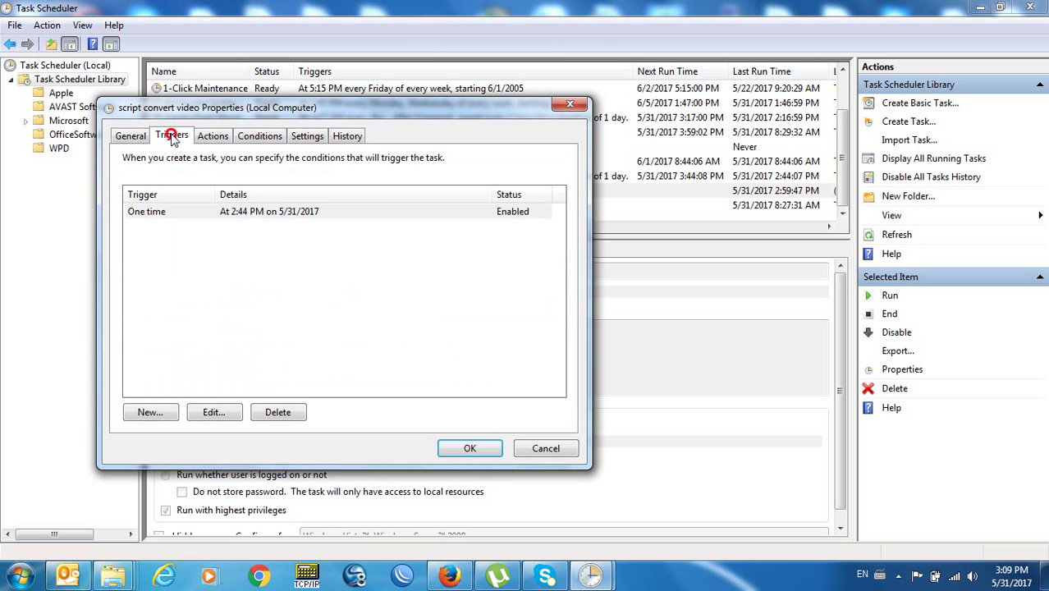
double_click(184, 211)
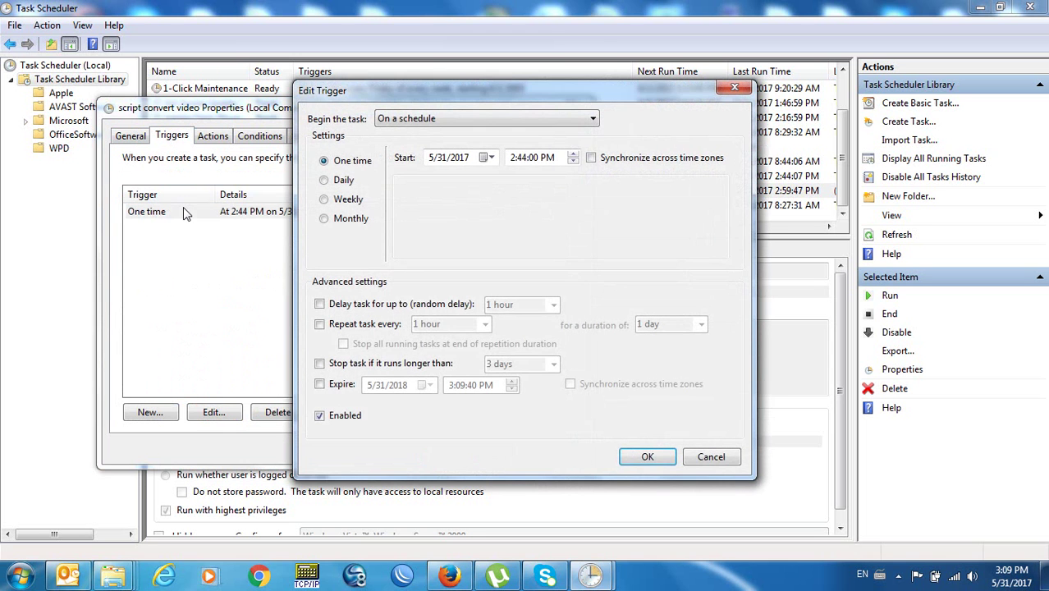
click(326, 180)
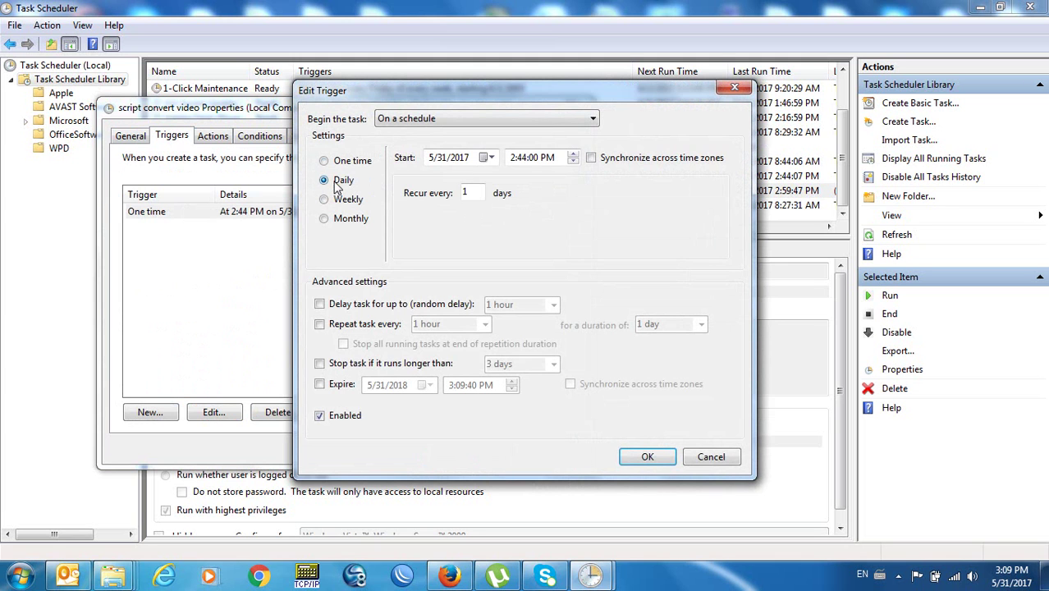
click(512, 160)
click(521, 159)
click(644, 458)
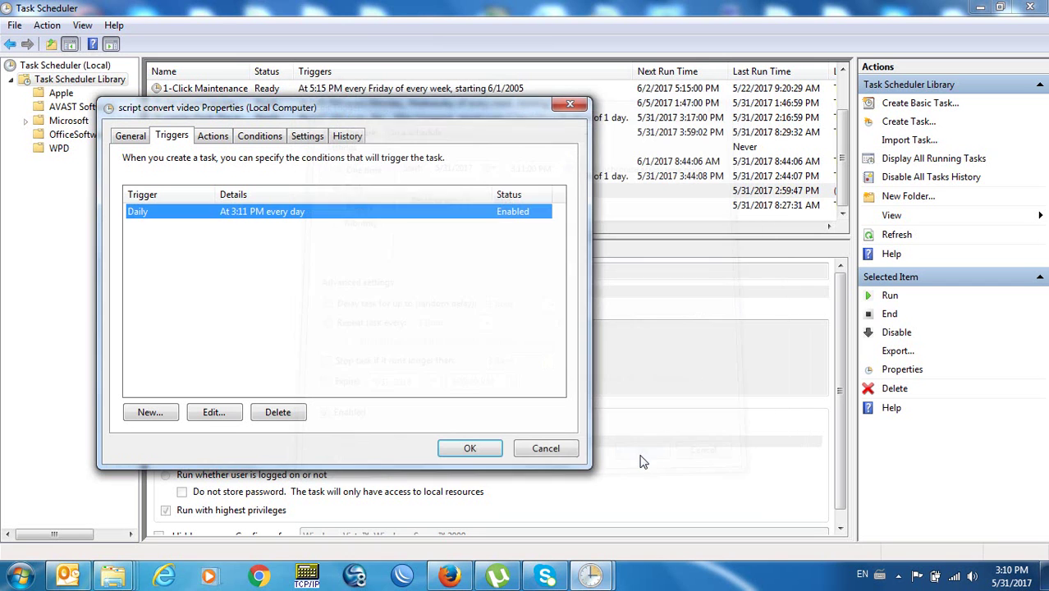
Open the task's Start a program action for editing and examine its Program/script path and the folder it points to.
click(217, 140)
click(241, 212)
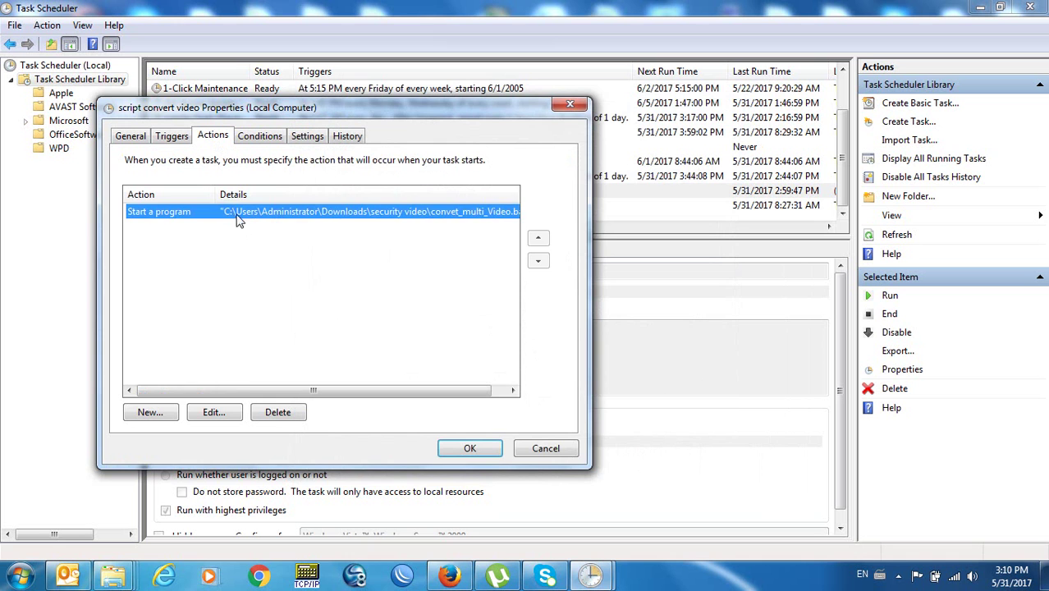
click(223, 413)
drag(430, 212, 625, 211)
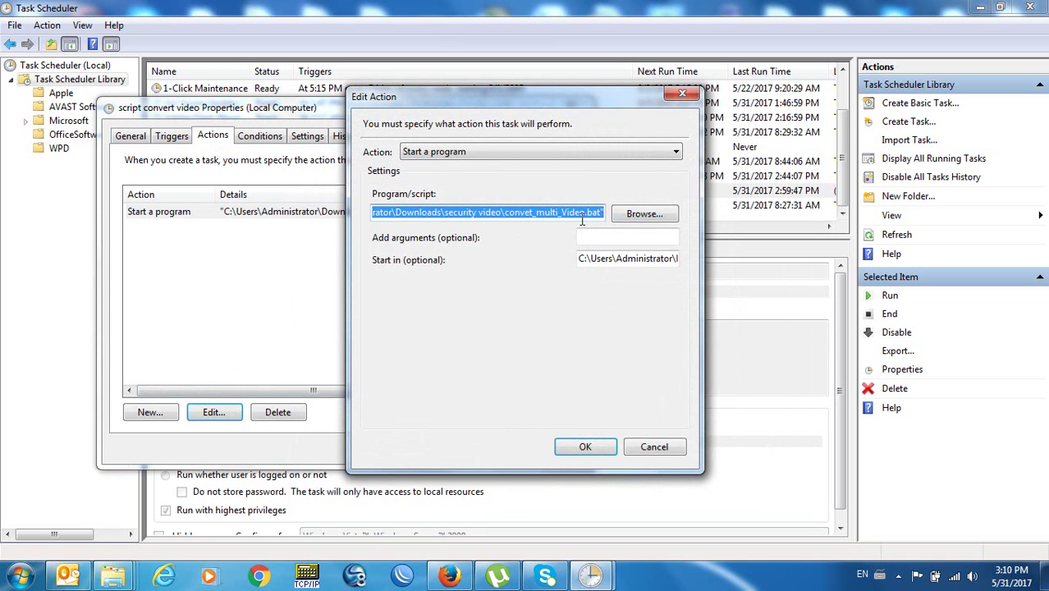
click(653, 219)
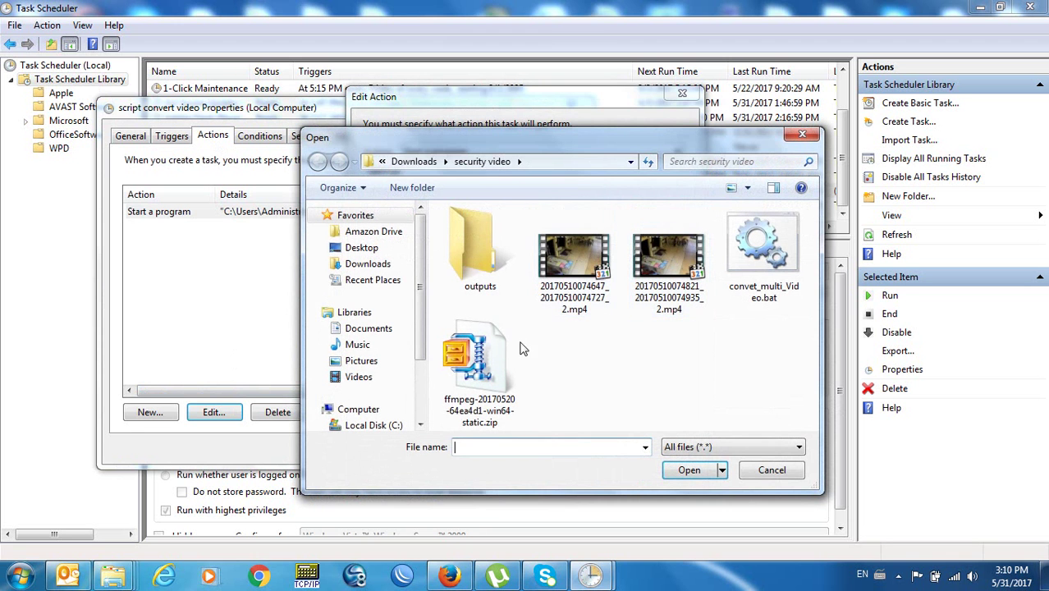
click(761, 469)
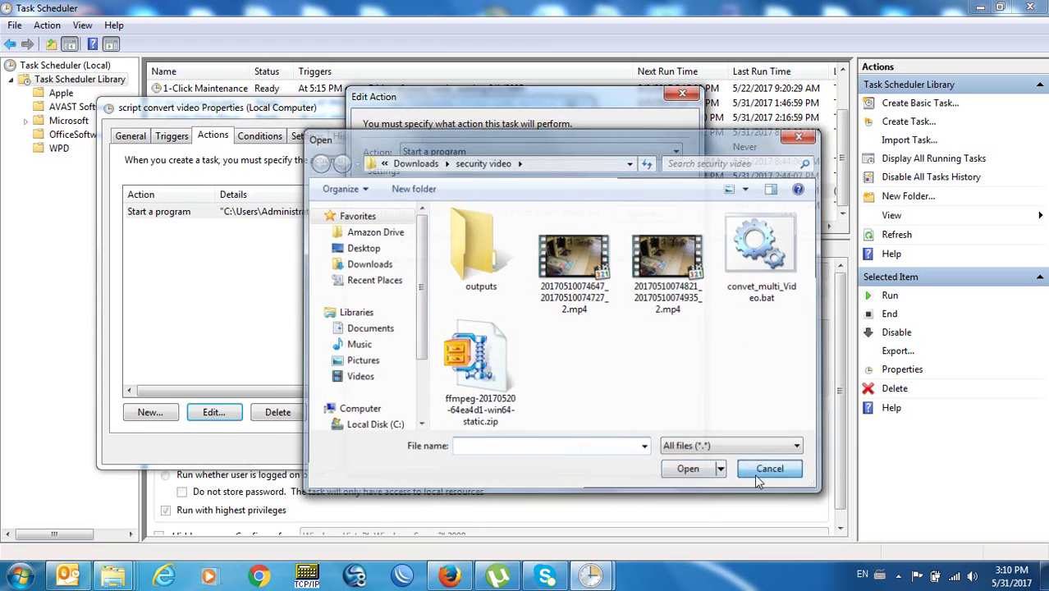
Review the action's Start in path through to its end and save the script convert video task.
drag(581, 258, 552, 259)
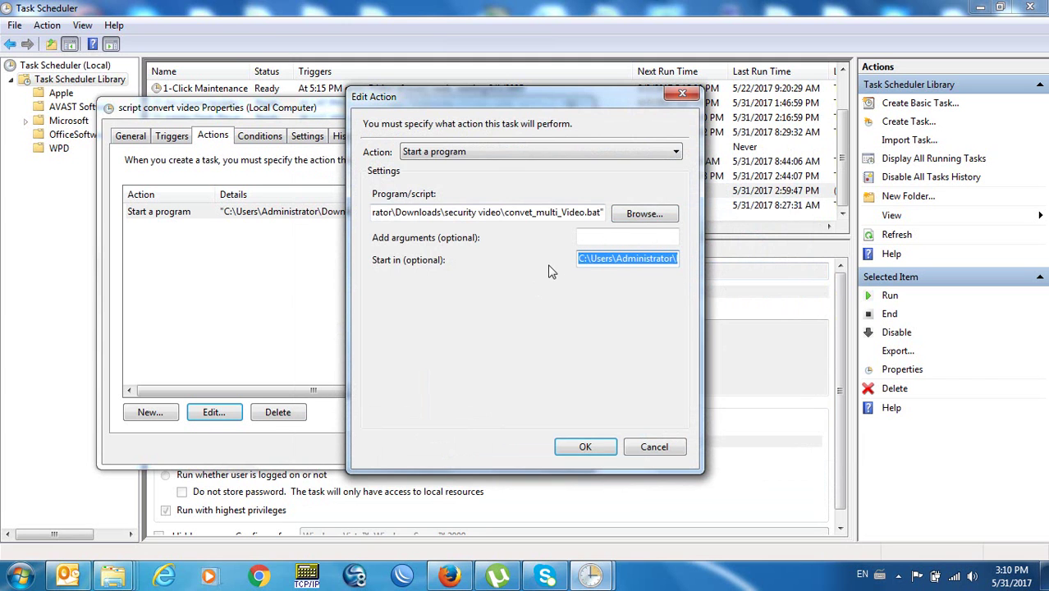
click(581, 259)
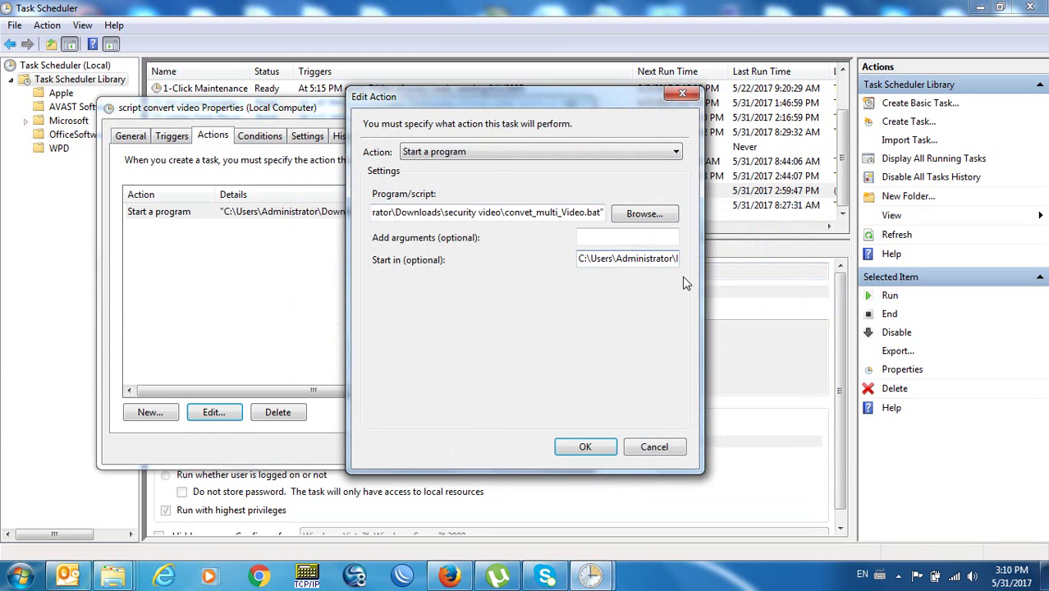
key(Right)
key(Right)
key(Right)
key(Right)
key(Right)
key(Right)
key(Right)
key(Right)
key(Right)
key(Right)
key(Right)
key(Right)
key(Right)
key(Right)
key(Right)
key(Right)
key(Right)
key(Right)
key(Right)
key(Right)
key(Right)
key(Right)
key(Right)
key(Right)
key(Right)
key(Right)
key(Right)
key(Right)
key(Right)
key(Right)
key(Right)
key(Right)
key(Right)
key(Right)
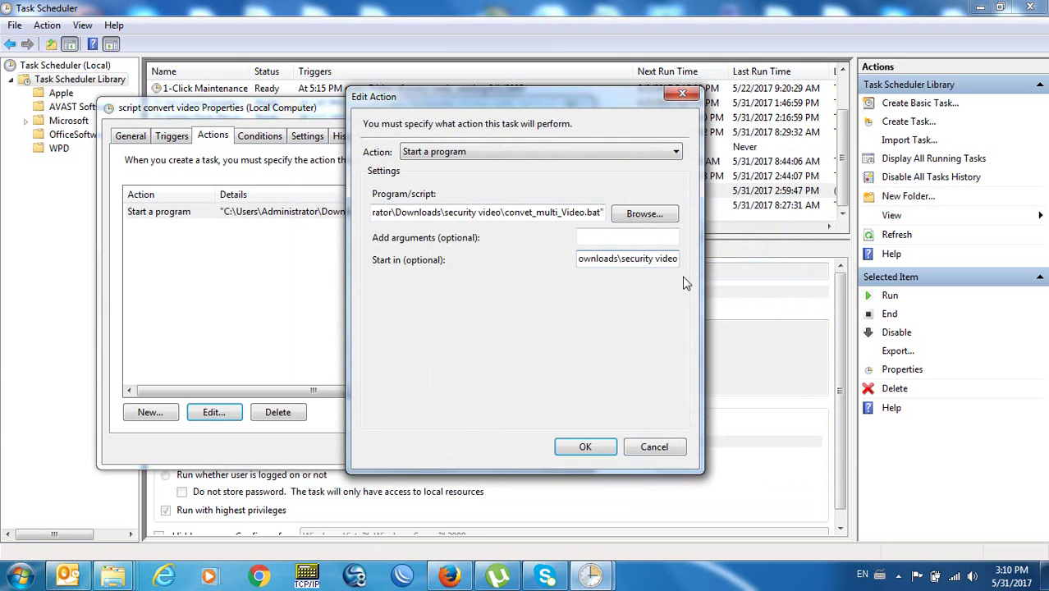
click(585, 447)
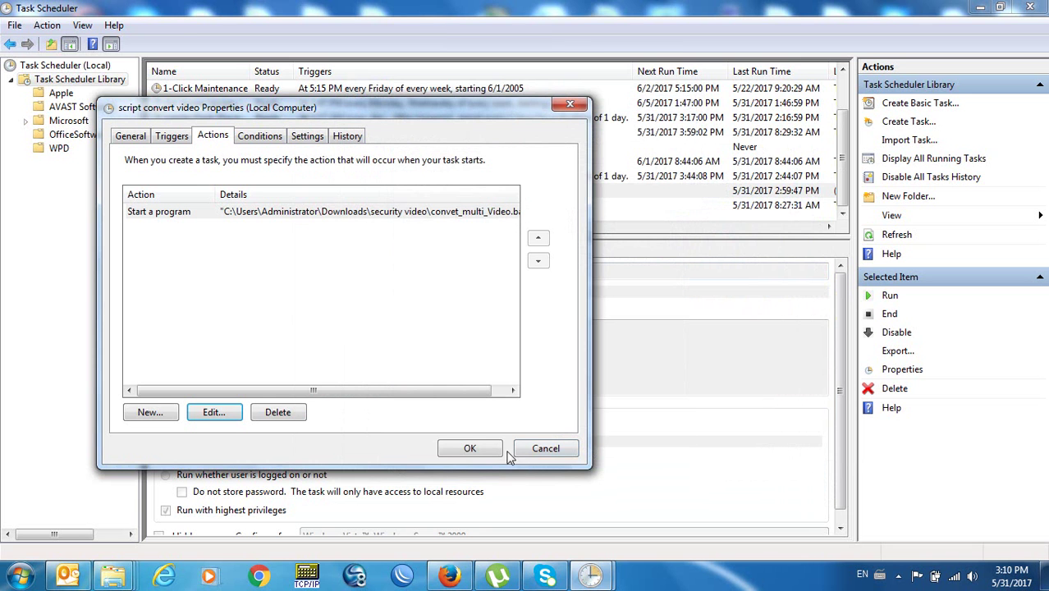
click(488, 451)
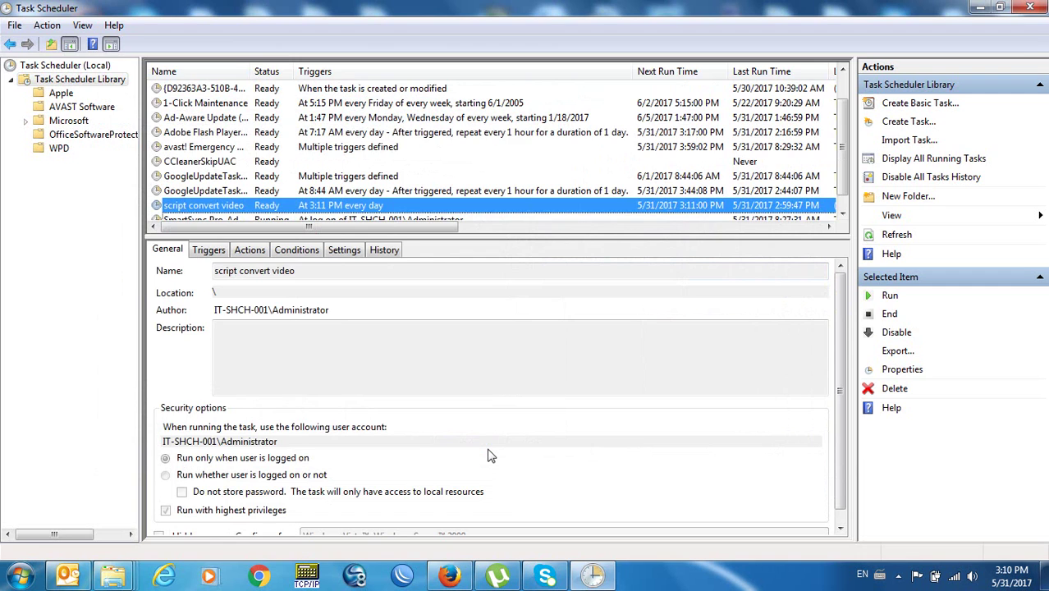
Open the security video folder in Downloads in a new File Explorer window and check its outputs folder.
key(super+e)
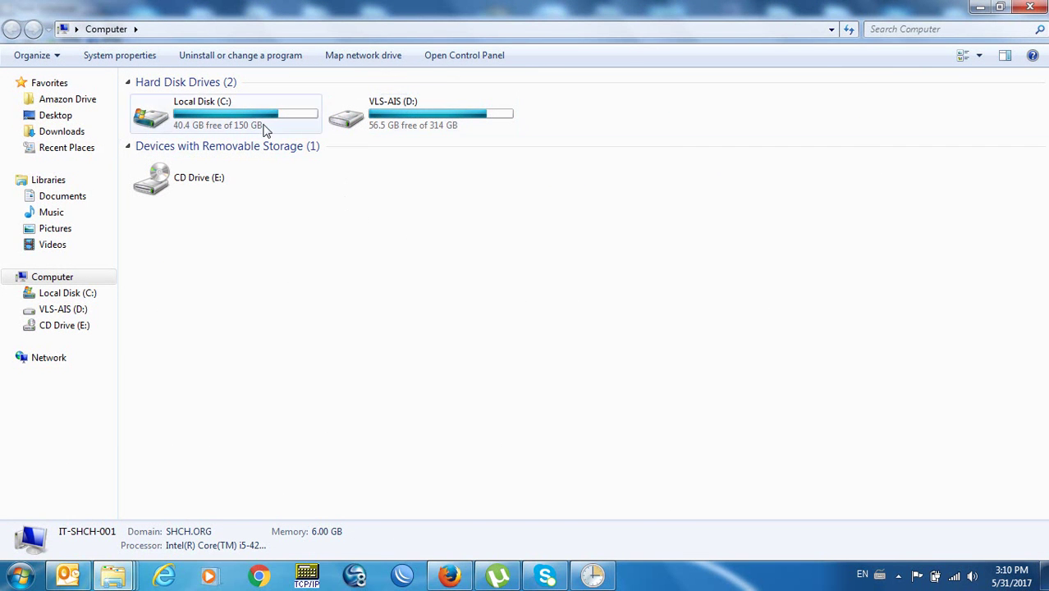
click(64, 132)
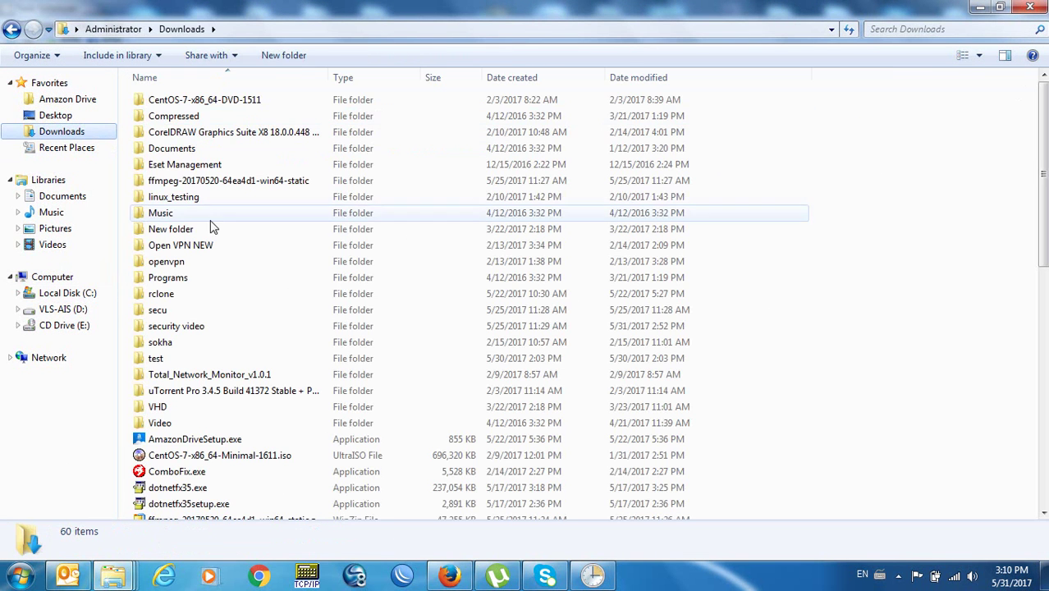
double_click(190, 328)
double_click(163, 102)
click(12, 31)
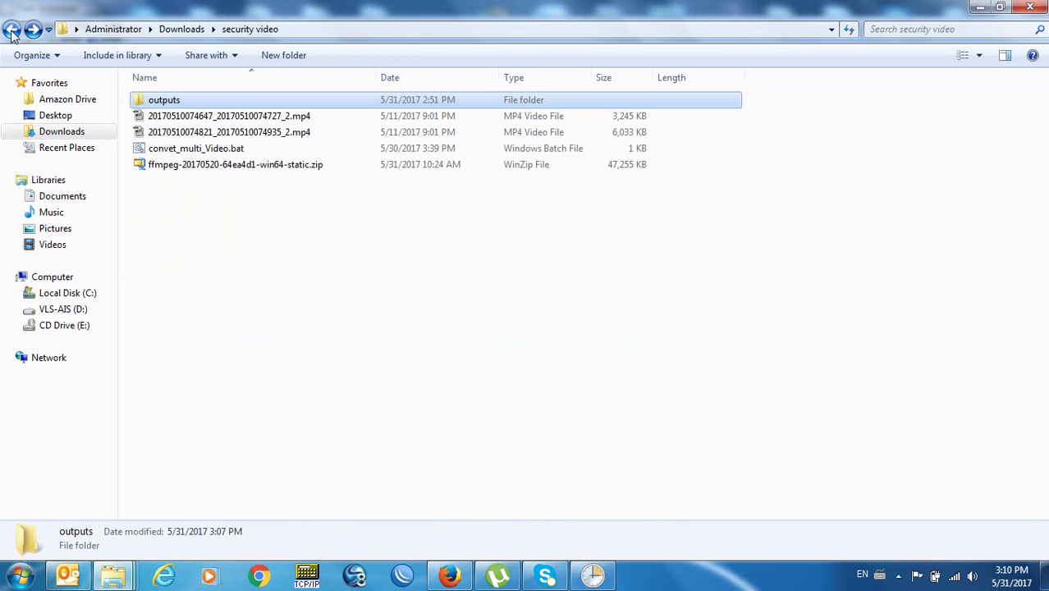
Watch the scheduled conversion run from Task Scheduler, and open the security video folder's outputs subfolder in File Explorer.
click(592, 574)
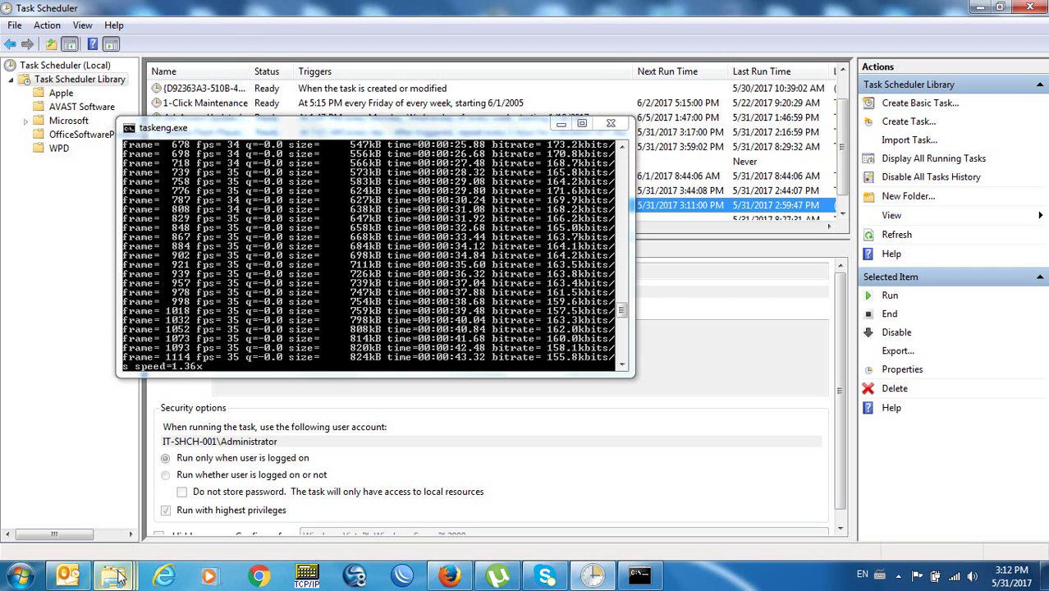
mouse_move(113, 575)
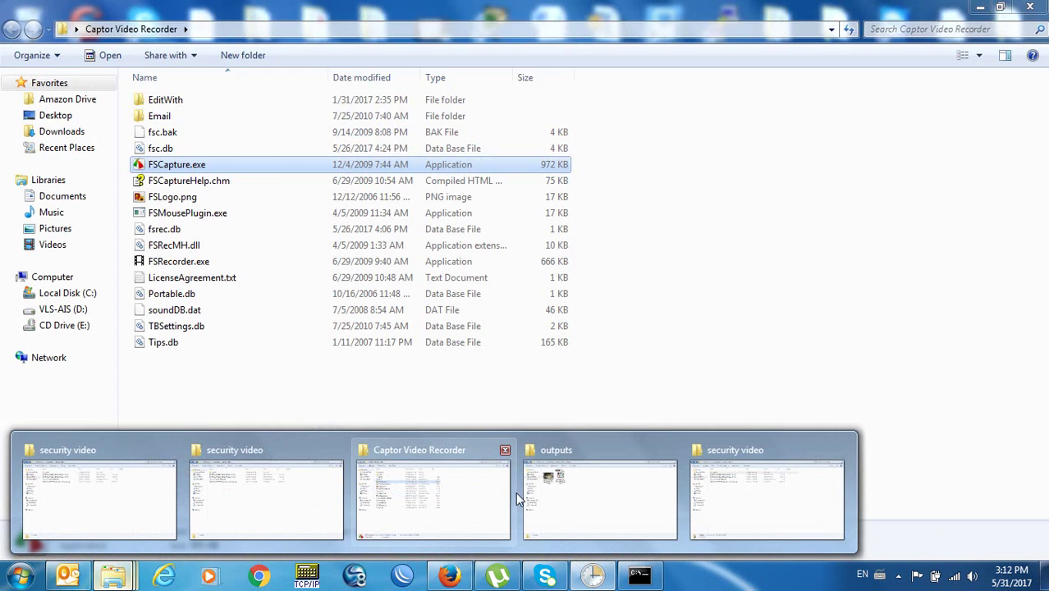
click(566, 499)
click(10, 30)
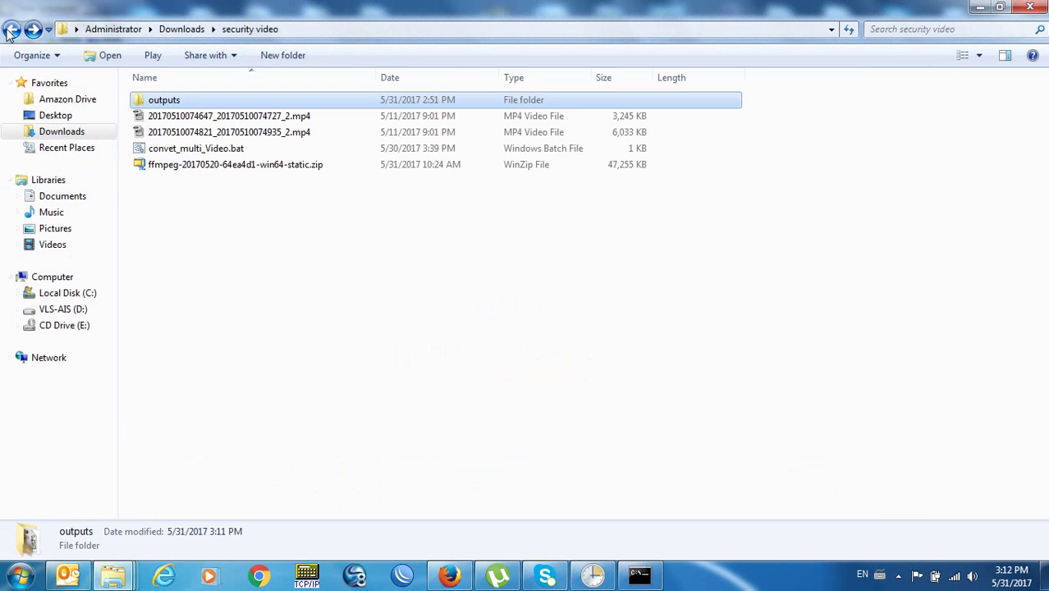
double_click(181, 101)
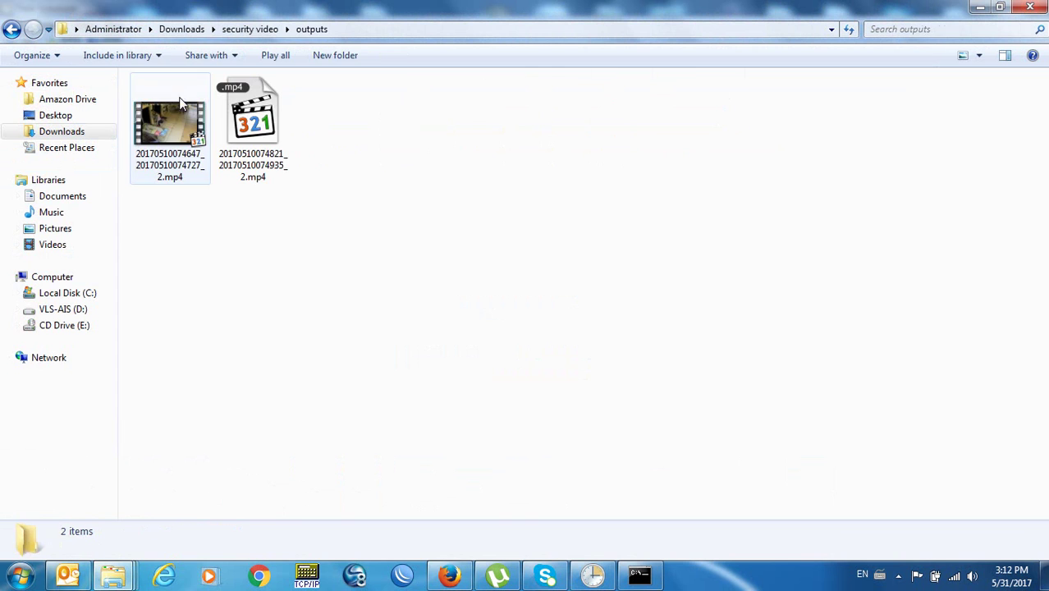
click(179, 124)
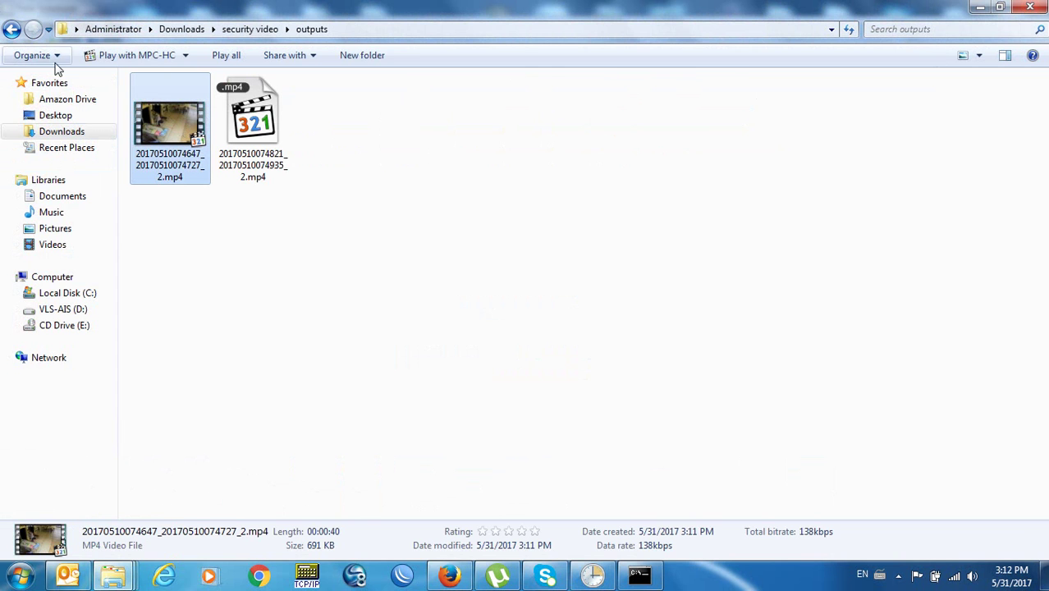
right_click(172, 134)
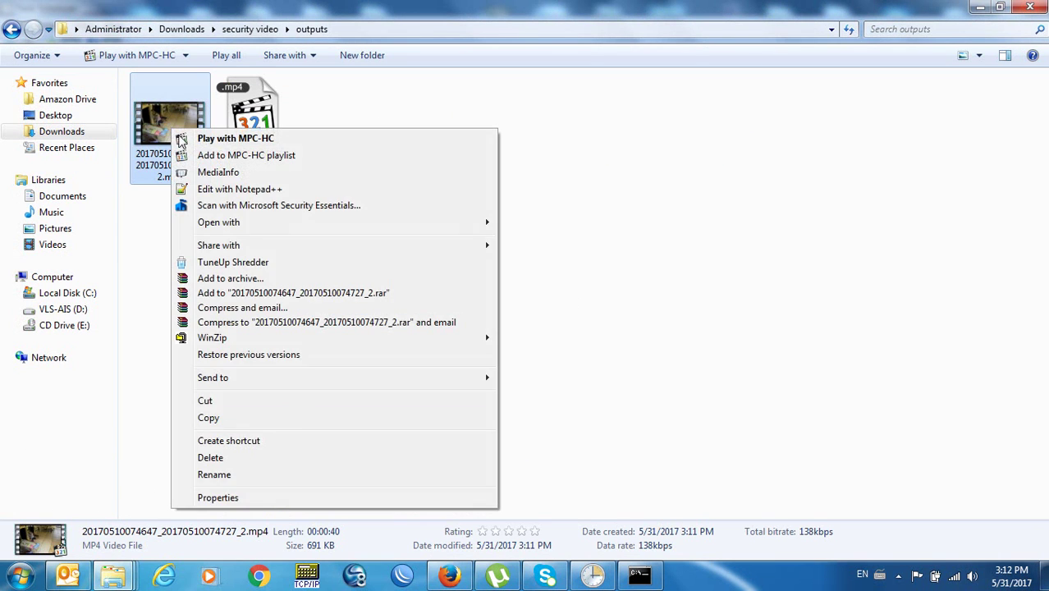
click(244, 496)
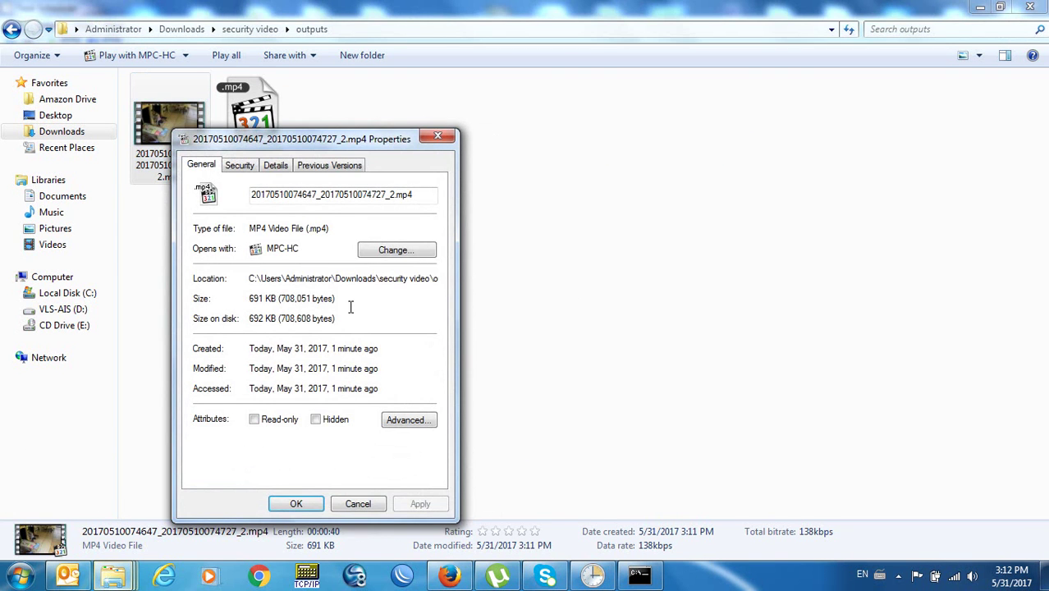
click(437, 135)
click(12, 29)
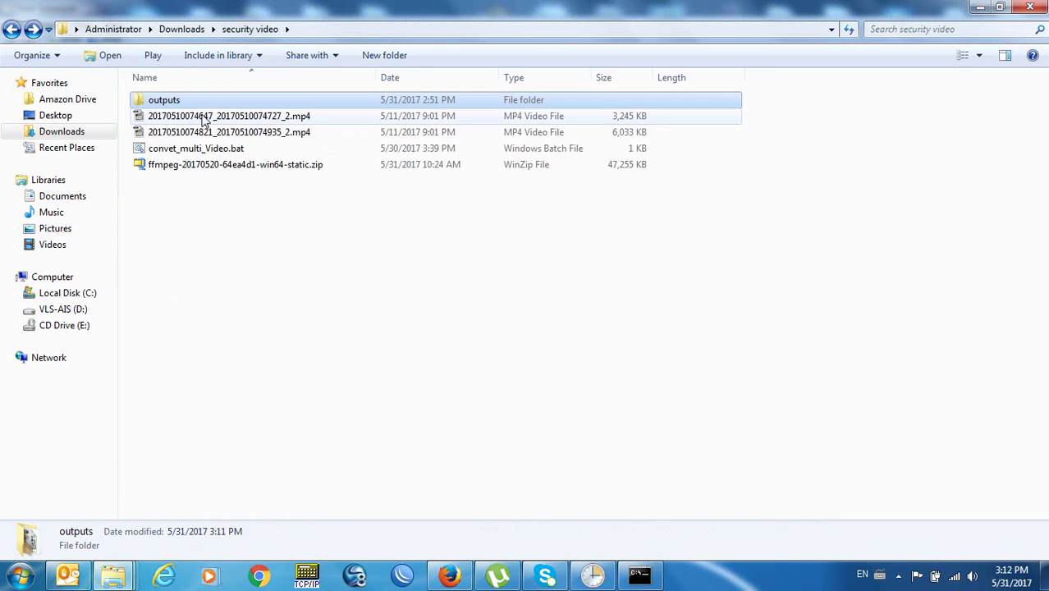
click(223, 117)
click(222, 131)
right_click(222, 131)
click(211, 115)
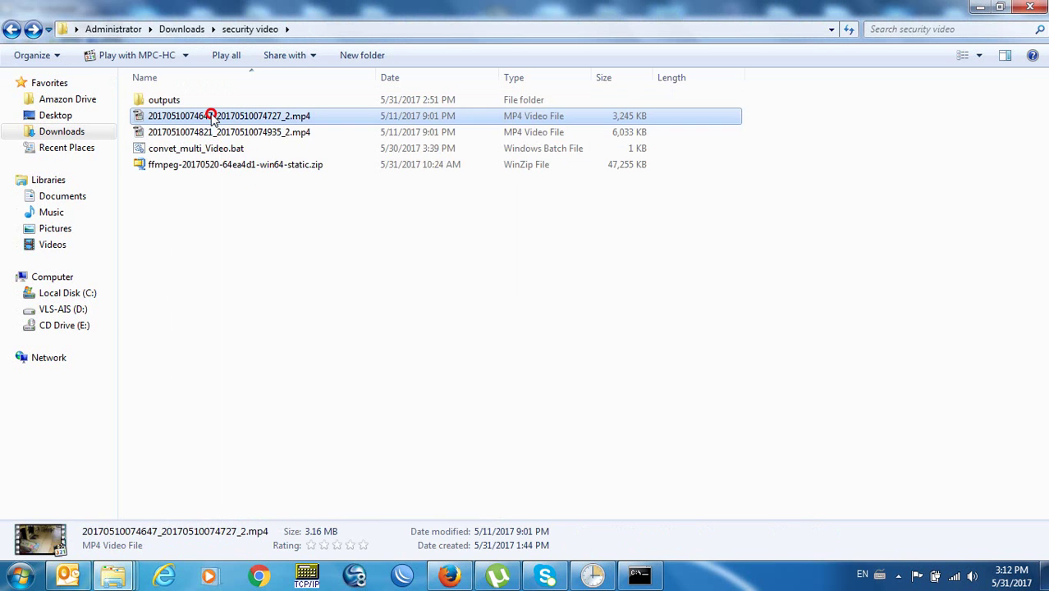
right_click(211, 116)
click(266, 493)
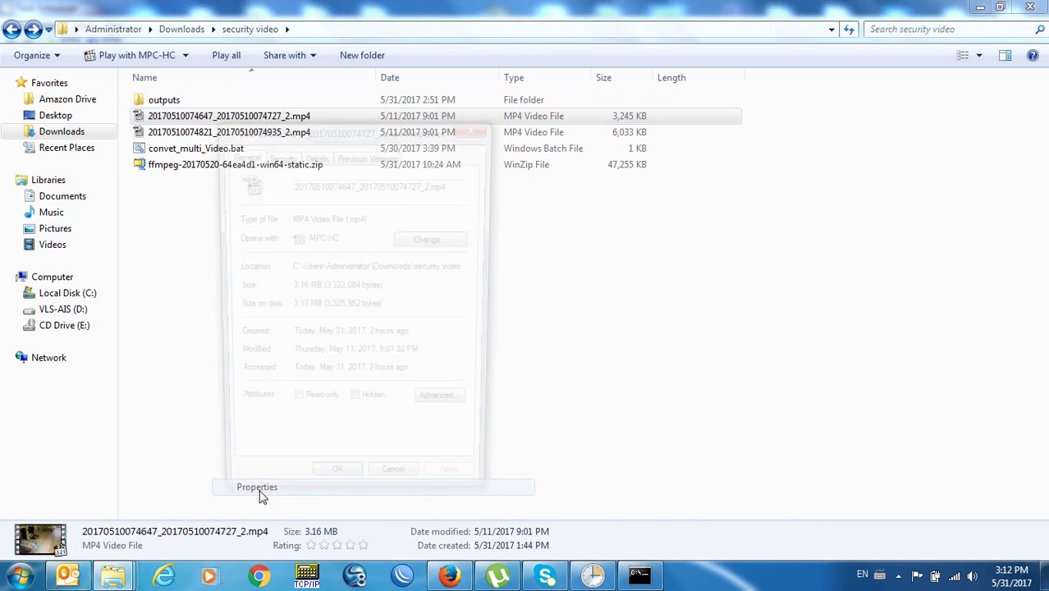
click(477, 125)
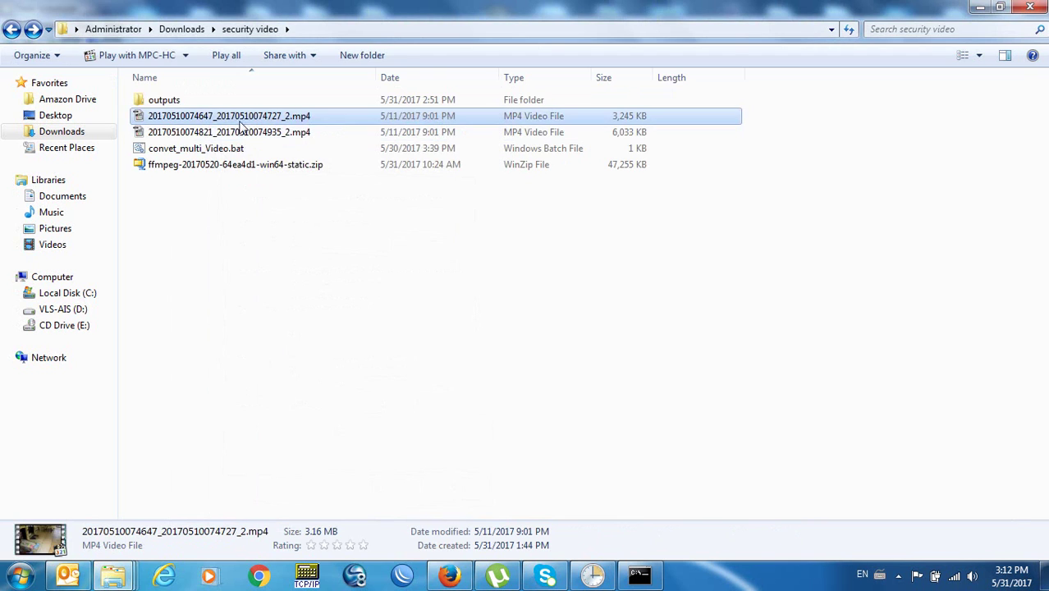
double_click(178, 103)
click(258, 119)
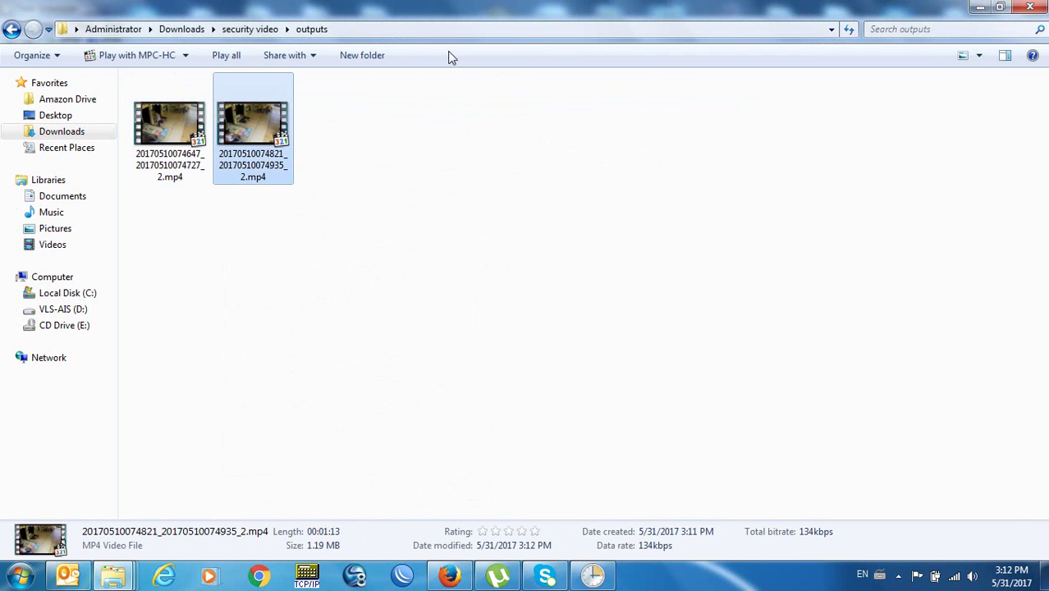
click(199, 136)
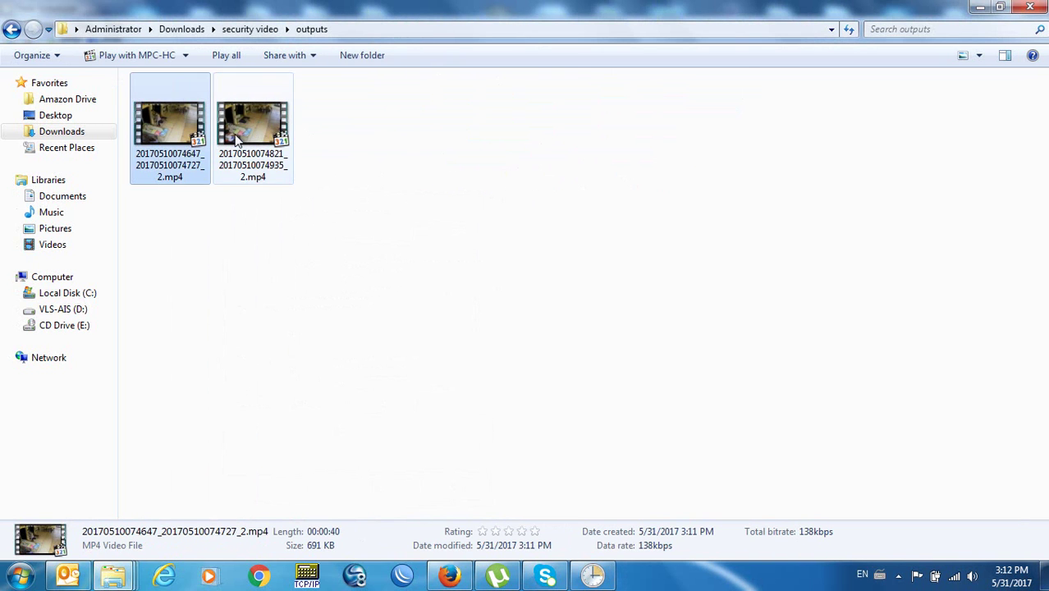
click(237, 136)
right_click(237, 138)
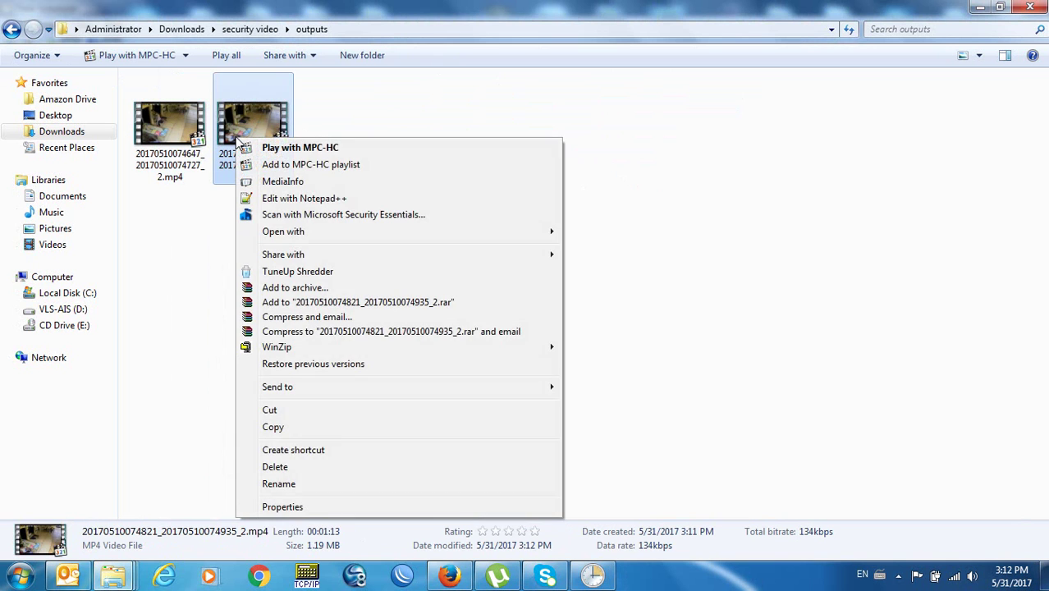
click(295, 506)
click(509, 146)
Close Task Scheduler and the File Explorer window showing the outputs folder to get back to the desktop.
click(593, 572)
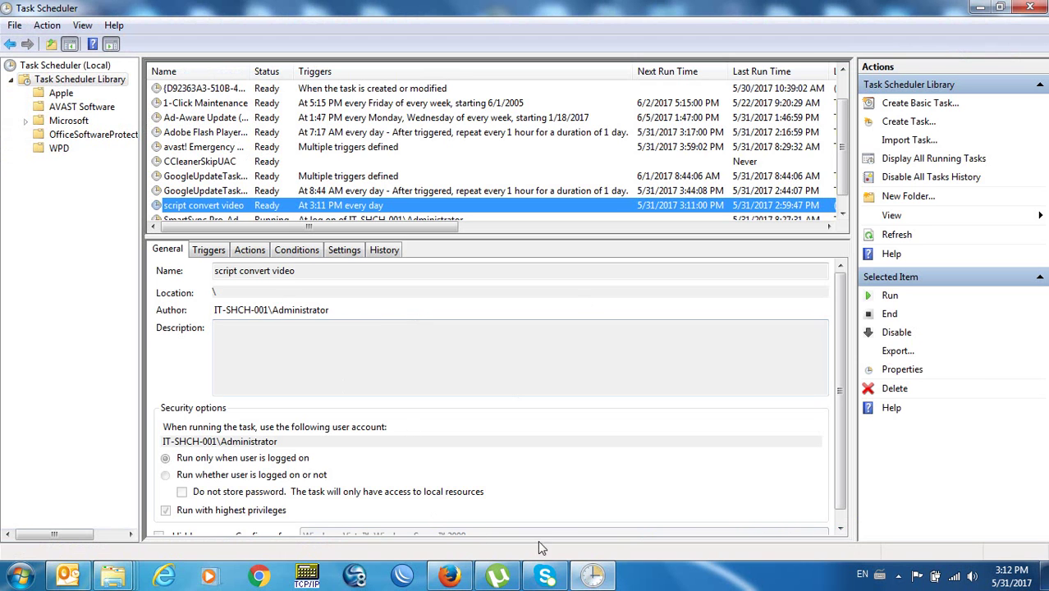
click(1030, 8)
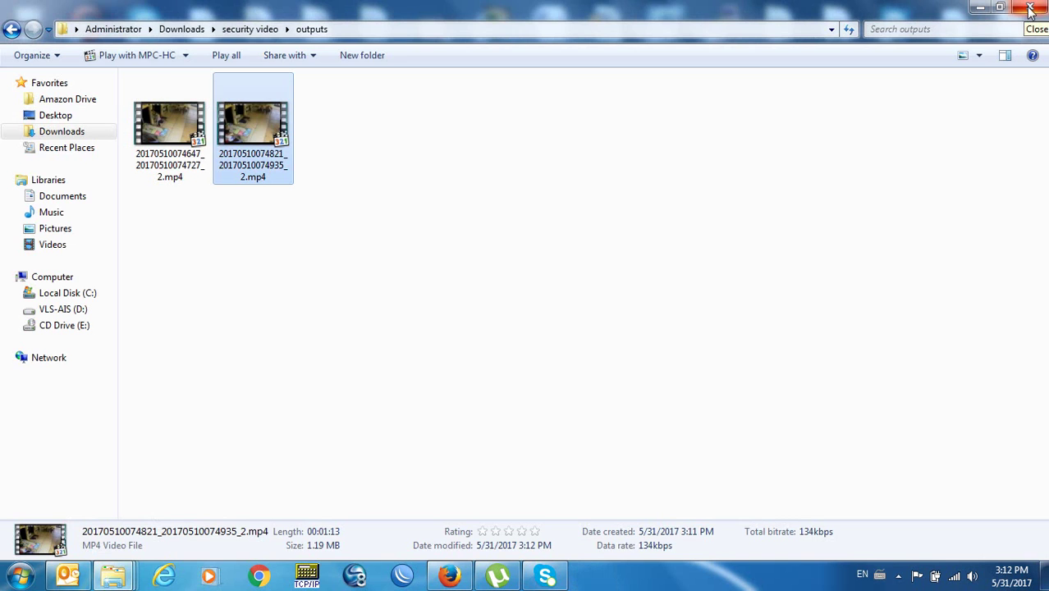
click(1029, 7)
click(1030, 7)
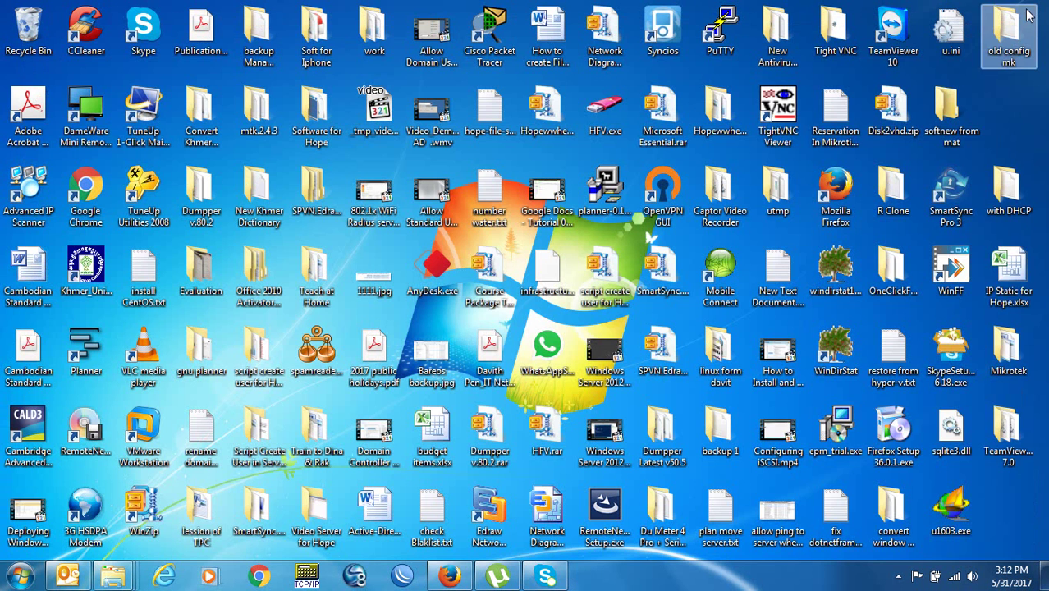
click(898, 576)
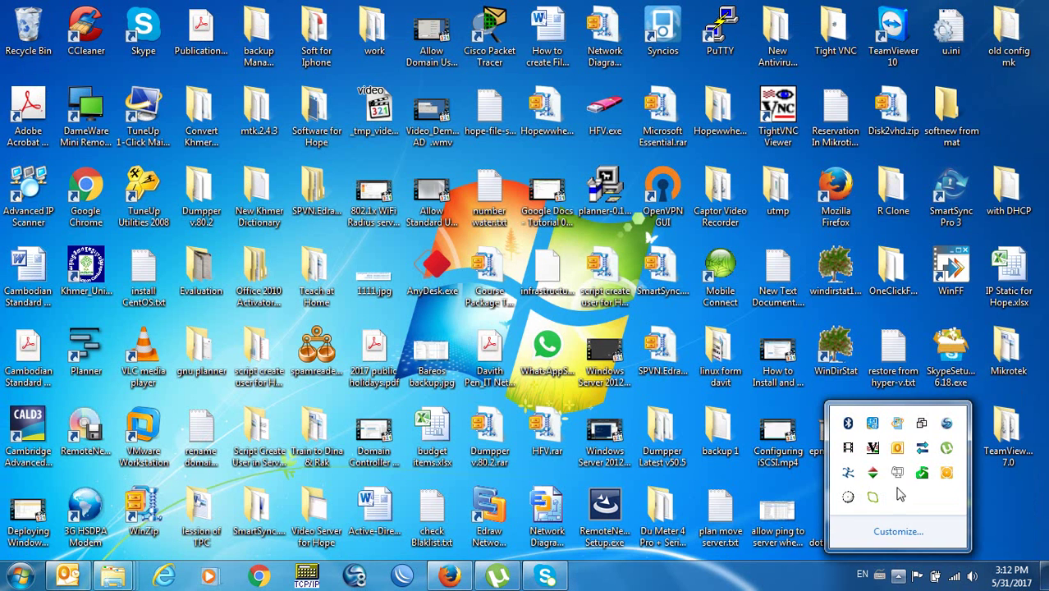